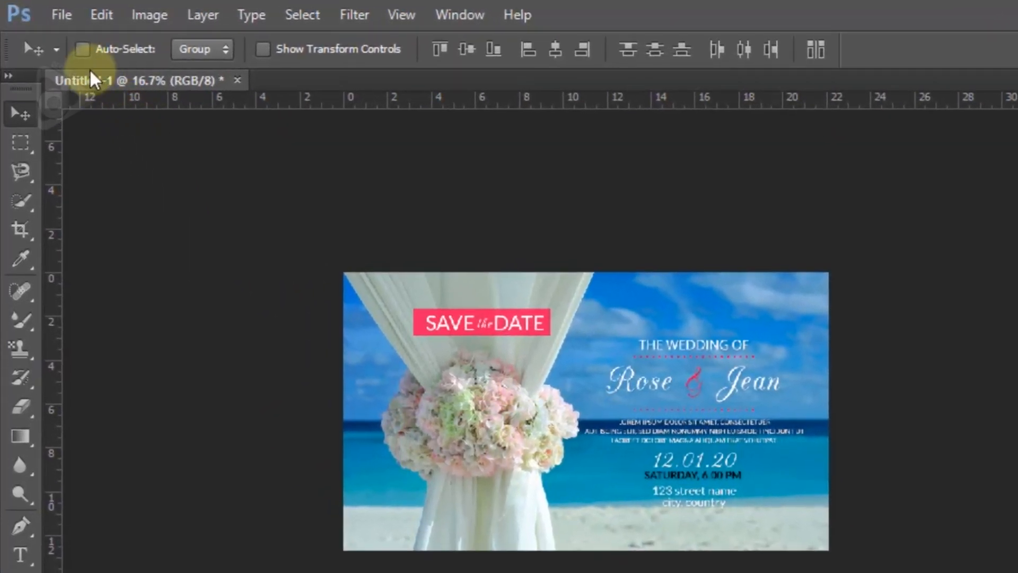
Step: Save the wedding invitation as Invitation in the Tutorial 70 folder, in Photoshop (PSD) format with Maximize Compatibility on
left_click(62, 16)
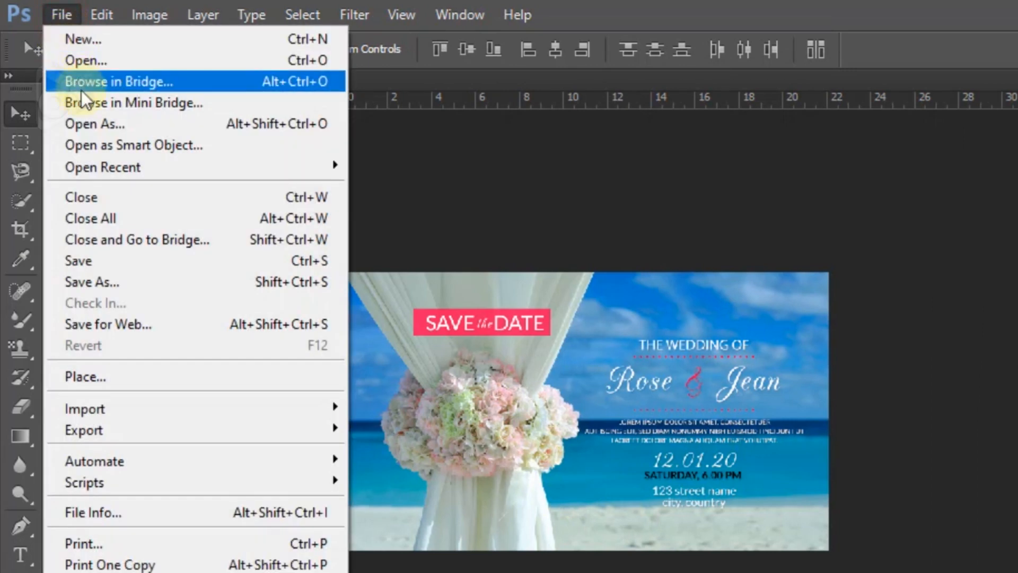
left_click(99, 279)
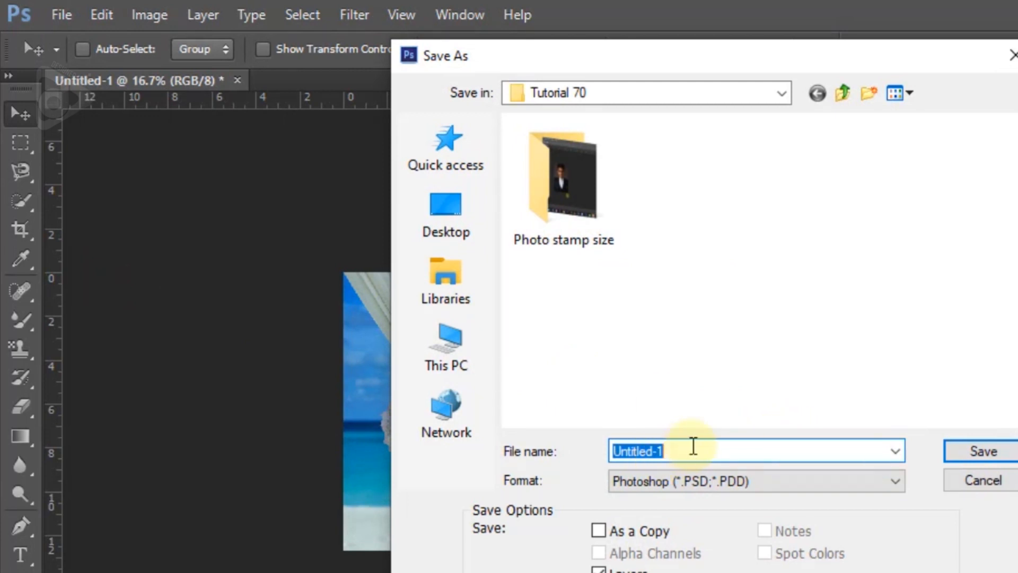
left_click_drag(692, 452, 611, 461)
type("I")
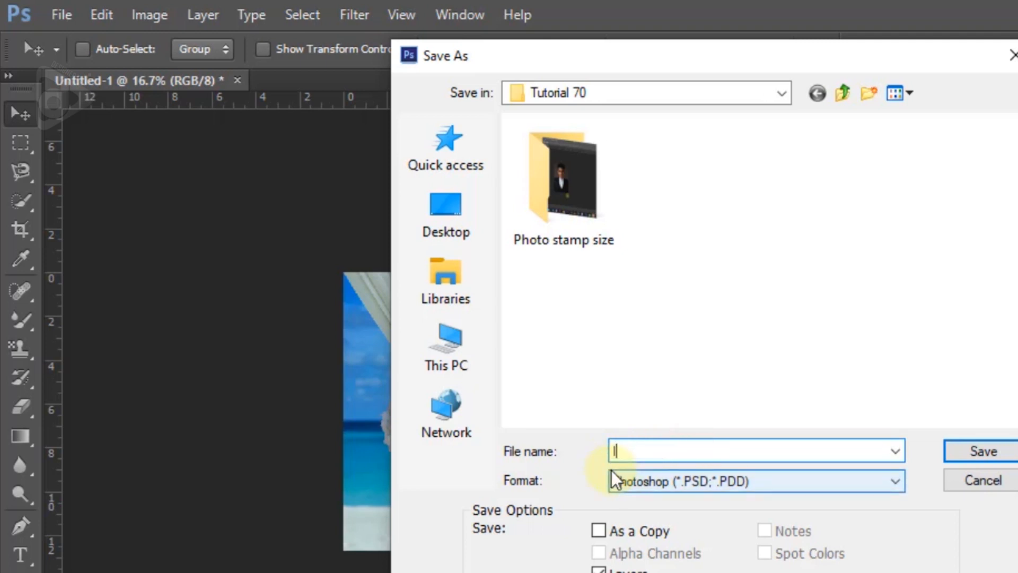
type("nvitation")
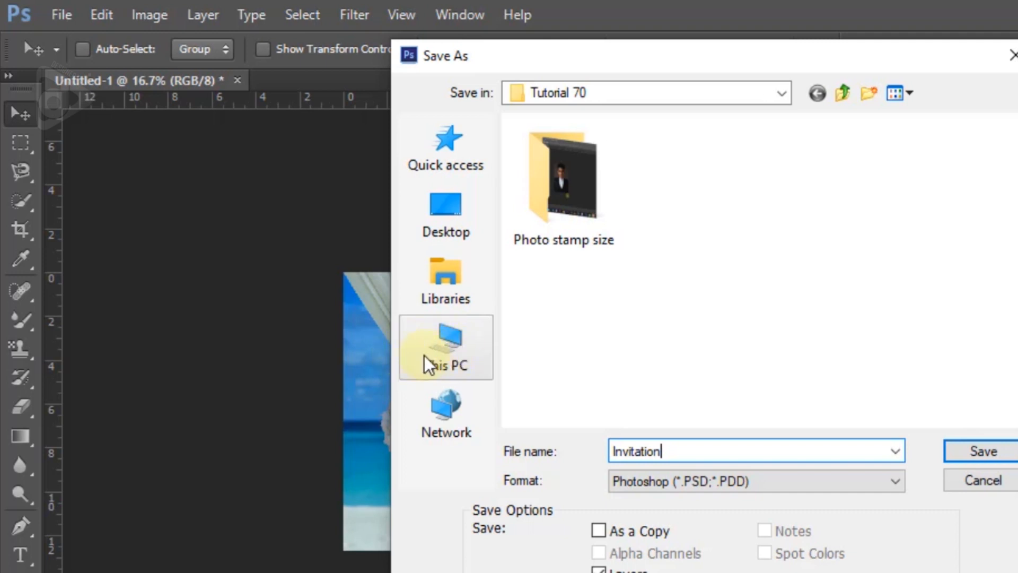
left_click(727, 366)
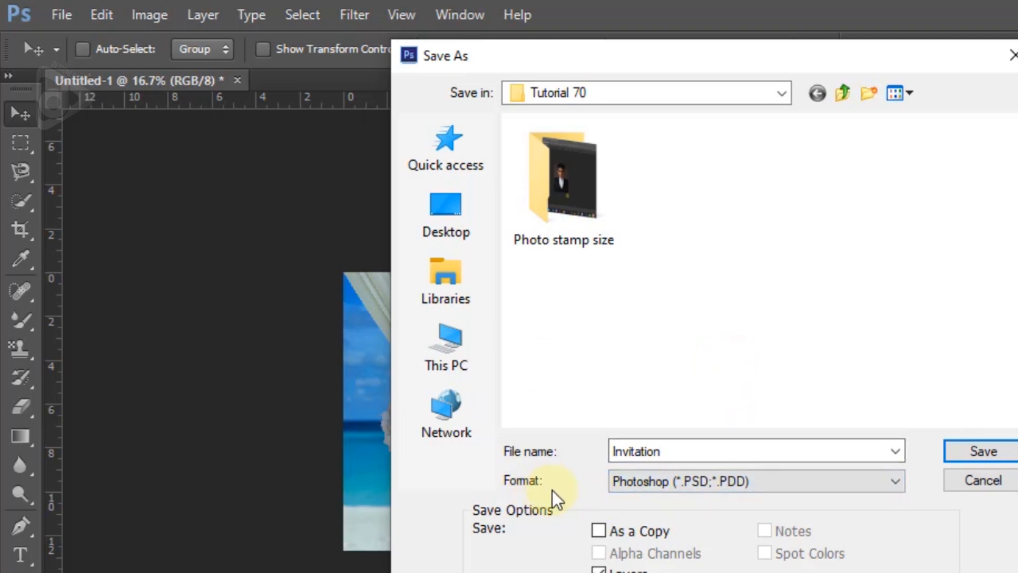
left_click(665, 488)
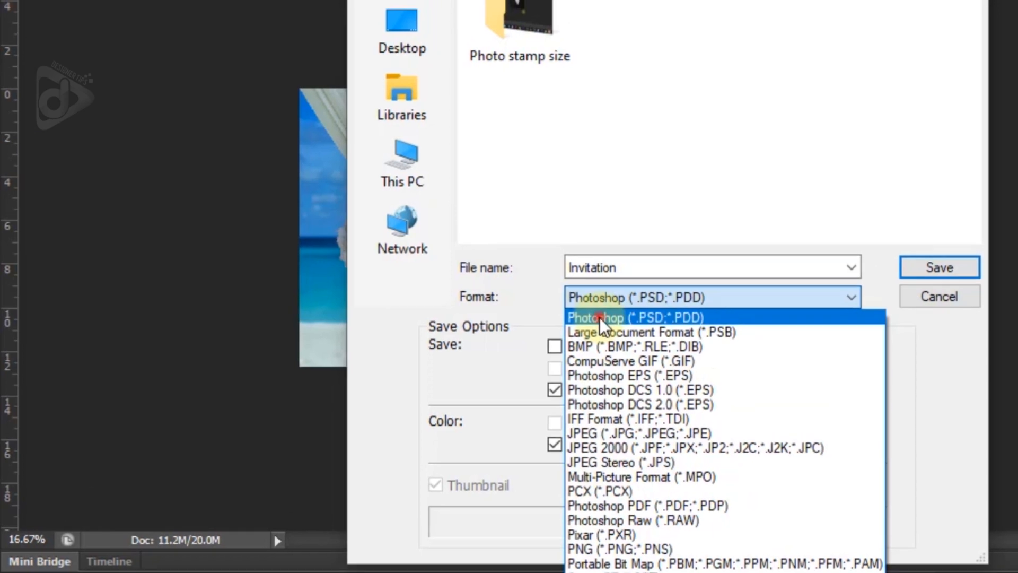
left_click(644, 272)
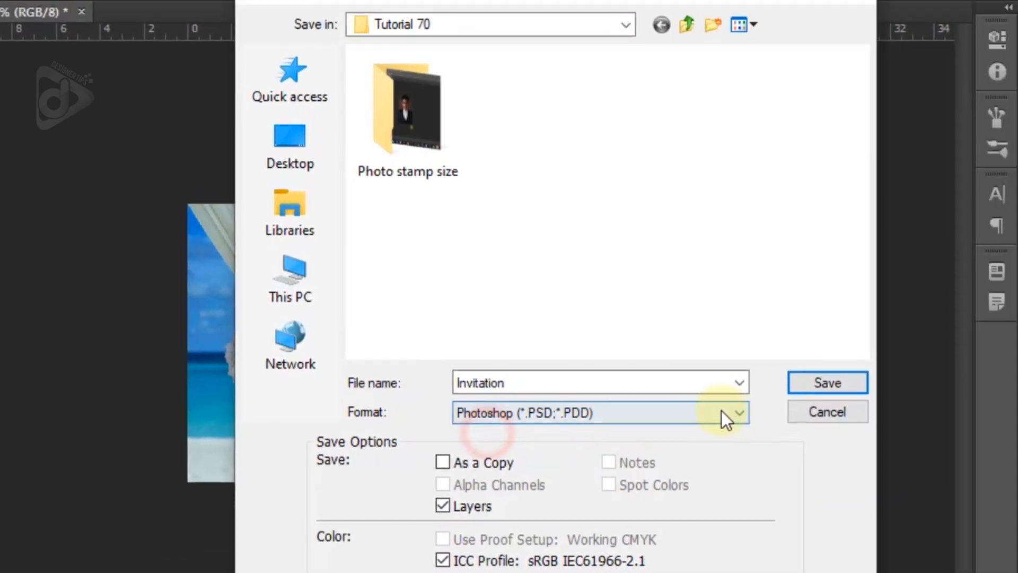
left_click(807, 385)
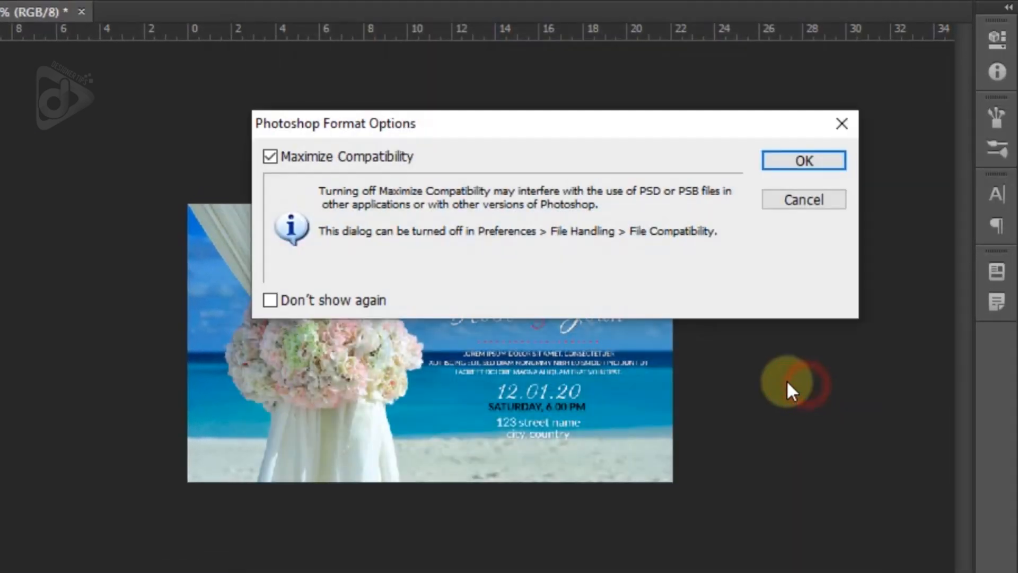
left_click(787, 165)
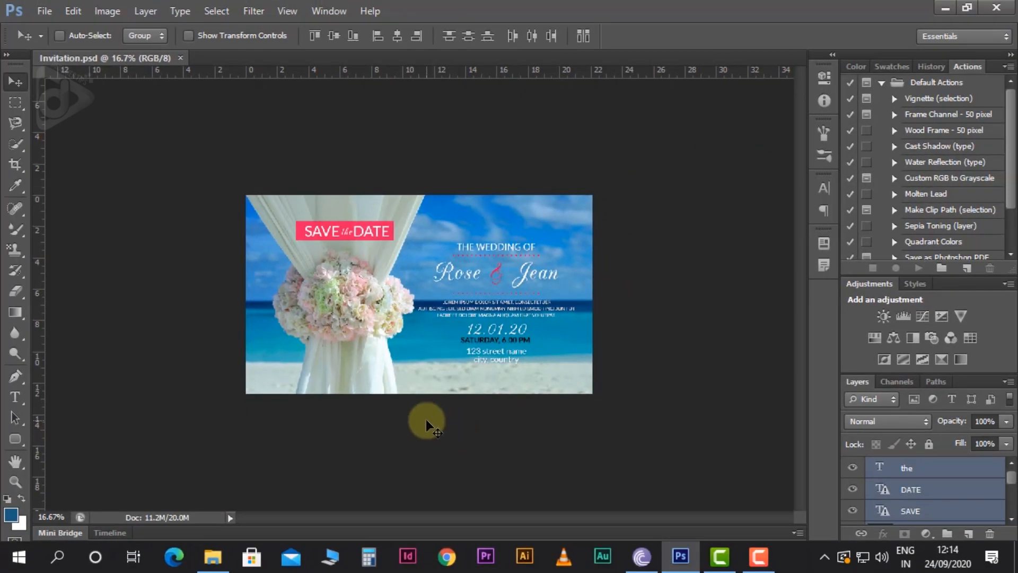
Step: Close the invitation document and reopen the Invitation PSD file from the Tutorial 70 folder in File Explorer
left_click(180, 58)
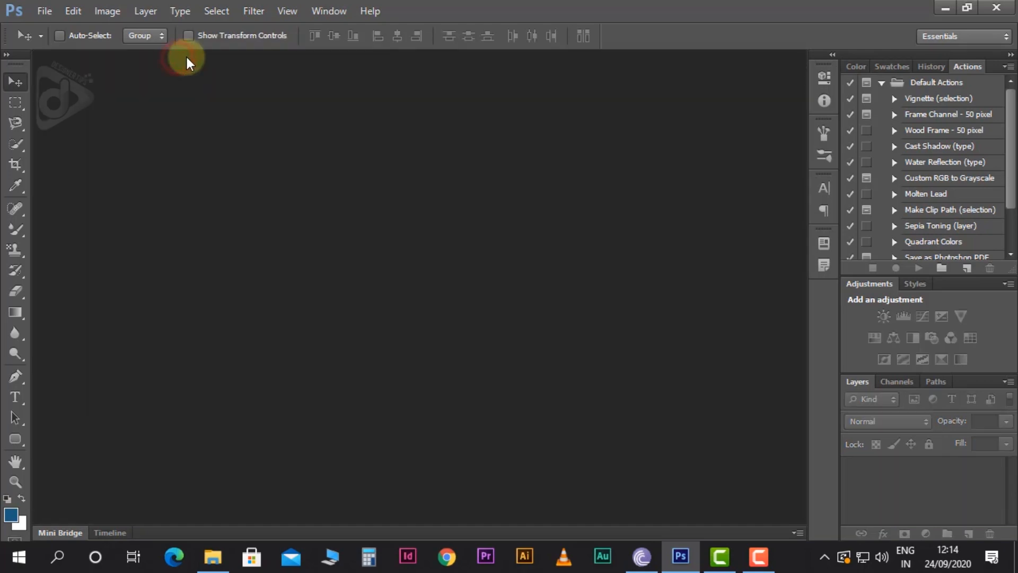
left_click(212, 555)
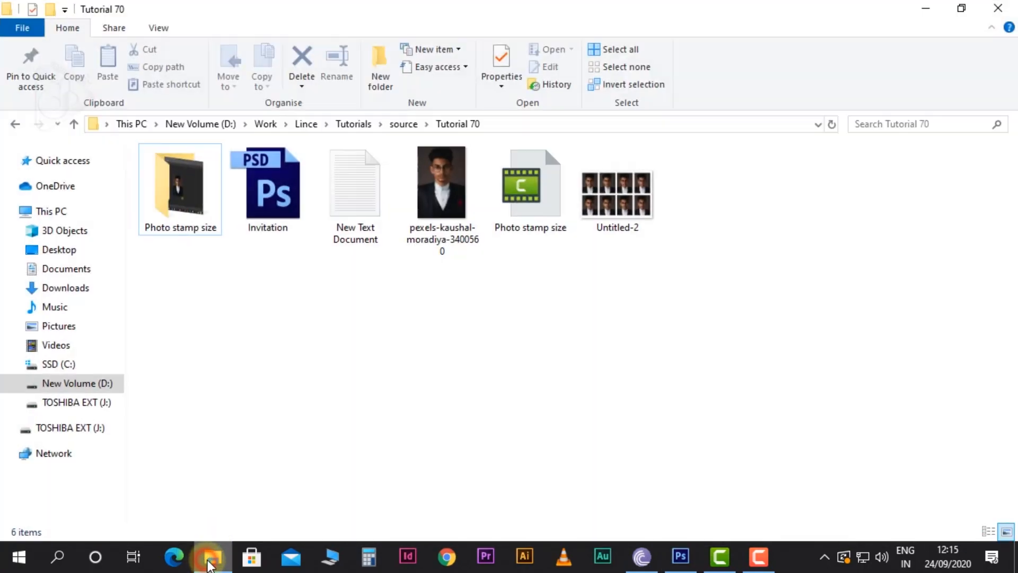
left_click(318, 271)
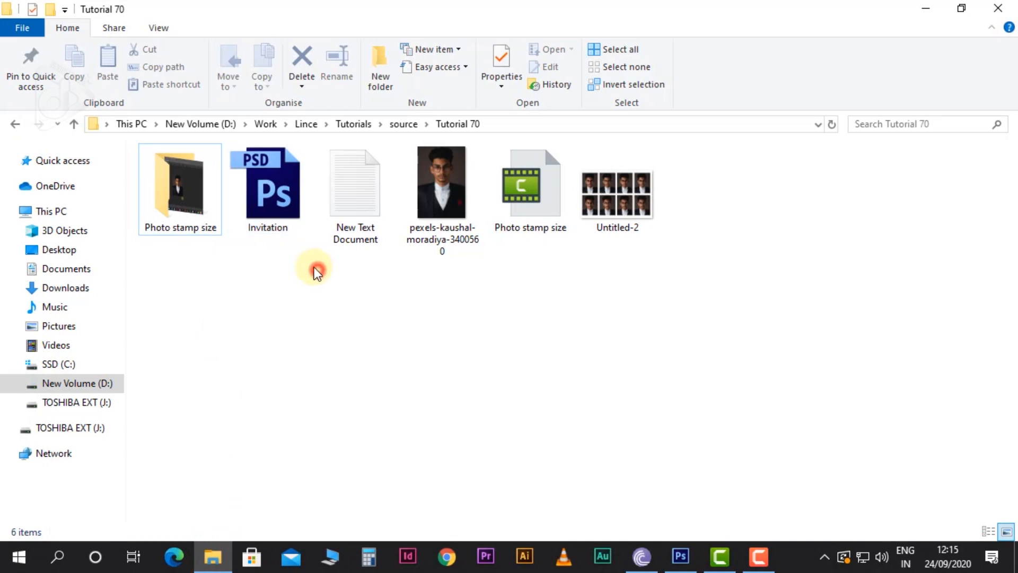
left_click(272, 191)
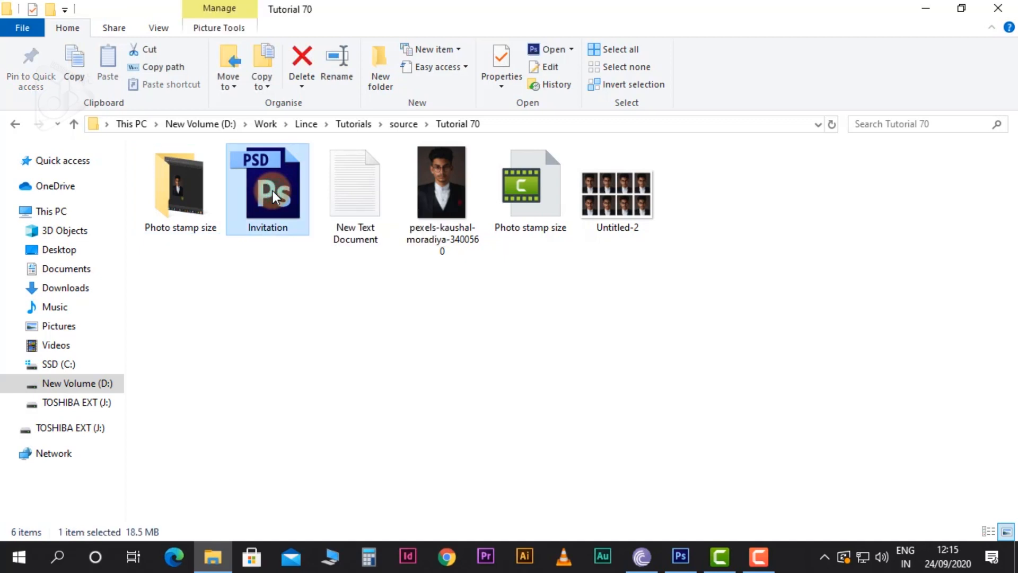
double_click(273, 191)
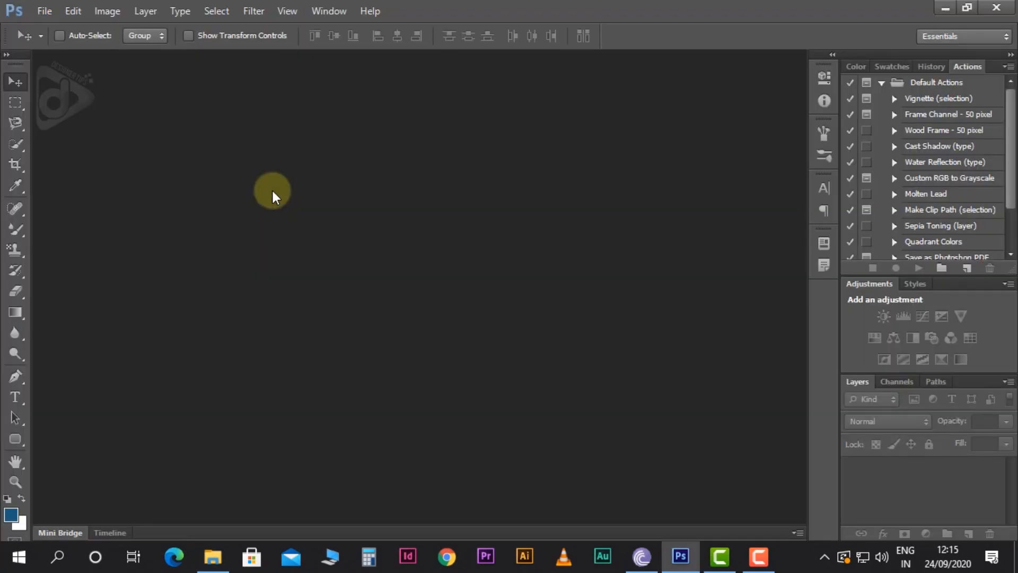
Step: Examine the reopened invitation's layers and check whether the Save command is available before any change
key("ctrl+minus")
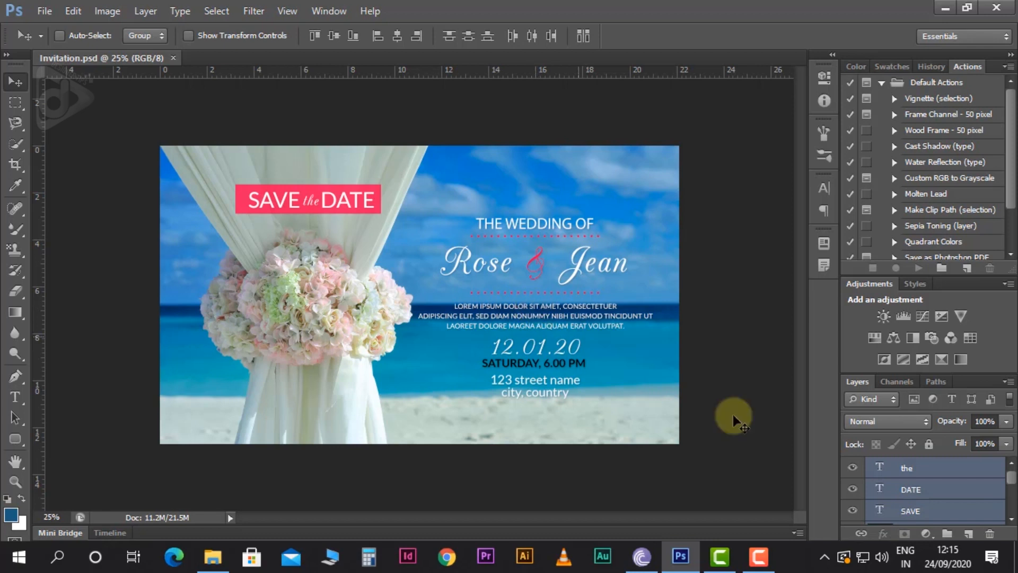
scroll(947, 489, "down", 3)
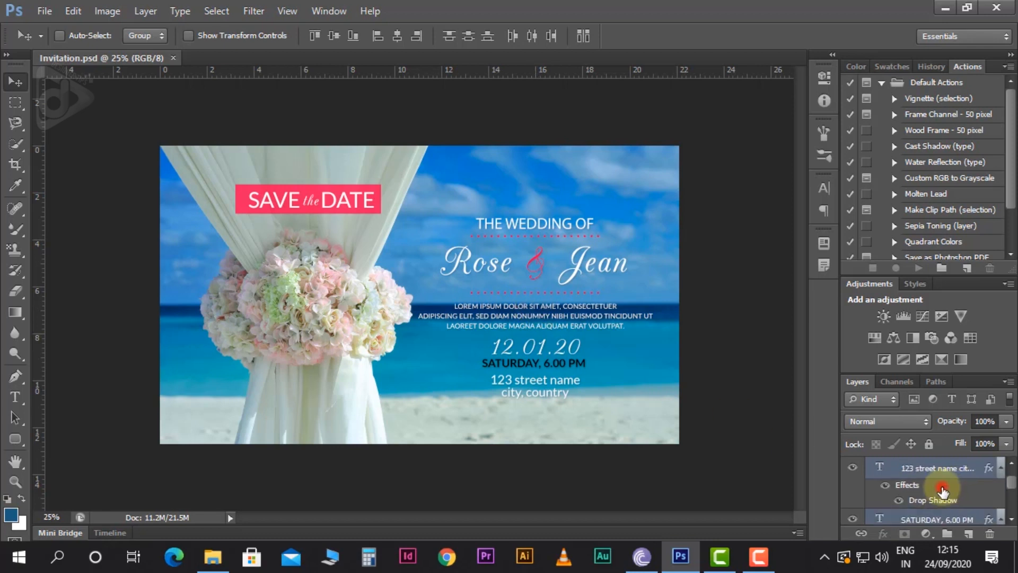
left_click(947, 489)
scroll(948, 491, "down", 2)
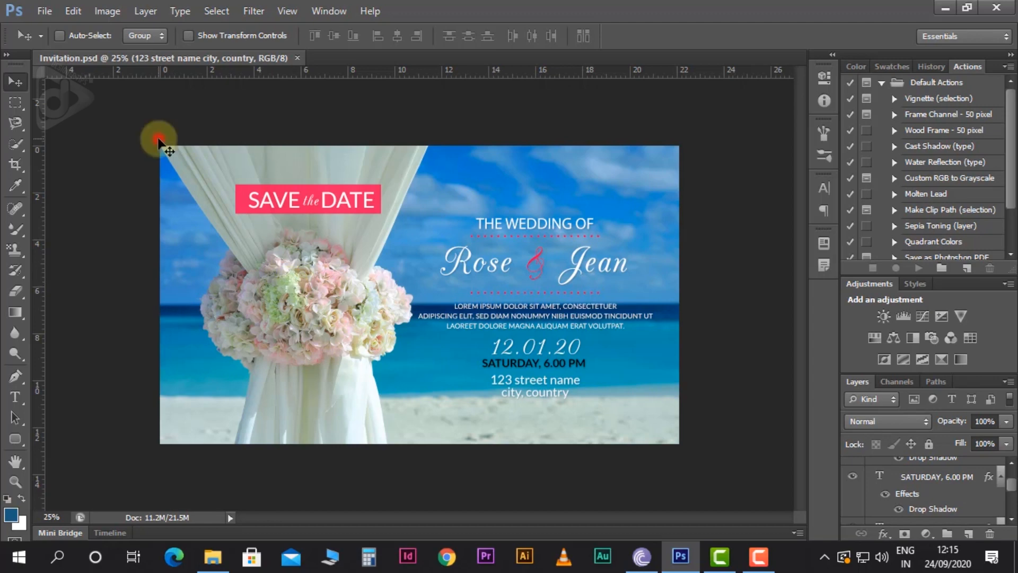
left_click(45, 11)
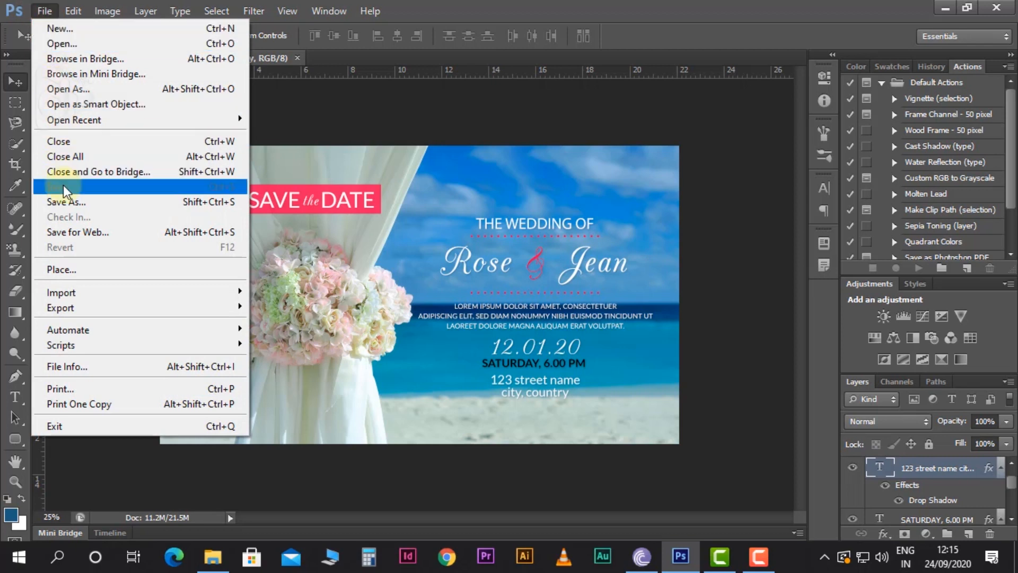
left_click(58, 186)
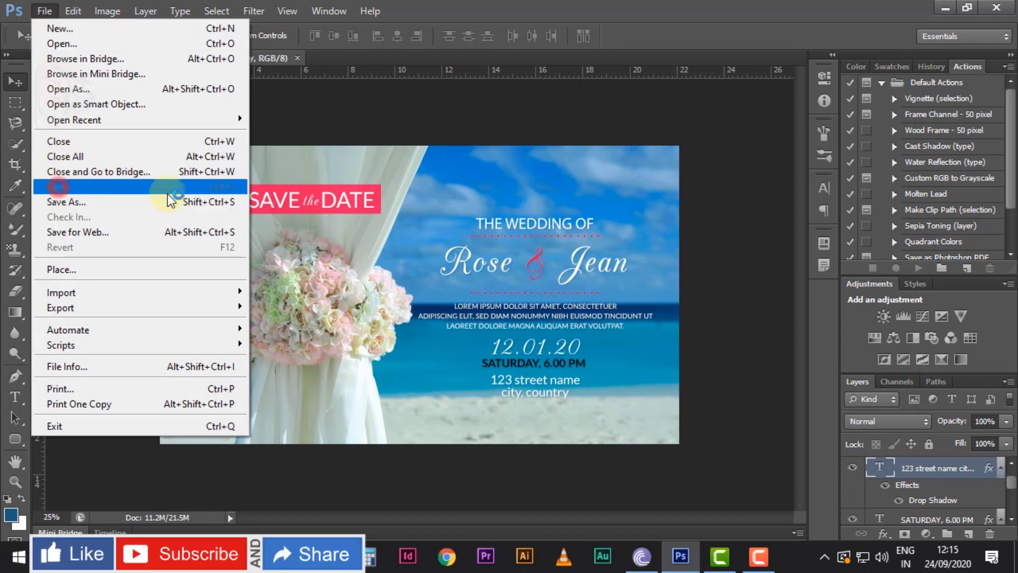
left_click(393, 206)
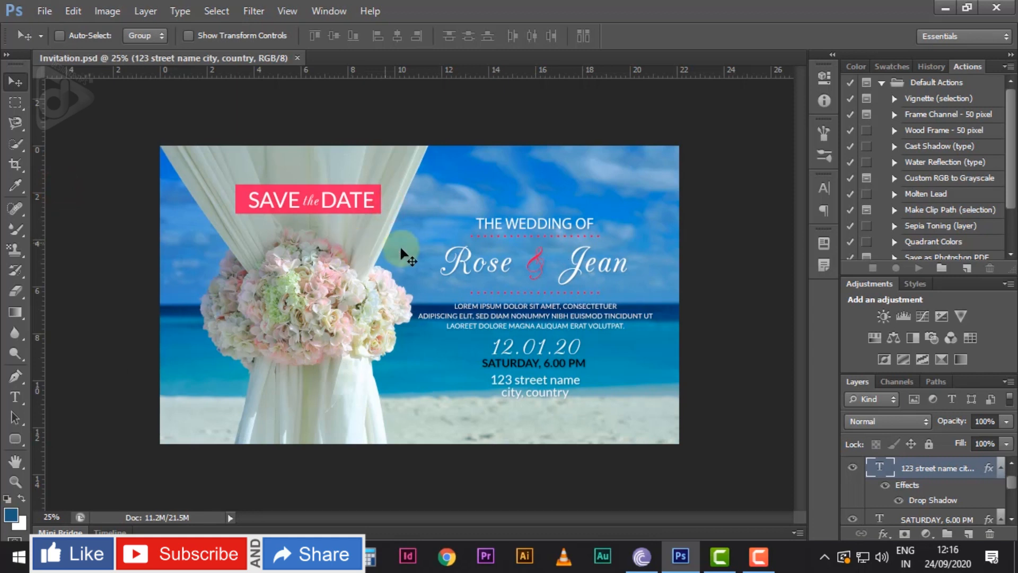
Step: Move the THE WEDDING OF text slightly upward, away from the dotted line, and save the changed file
right_click(502, 233)
left_click(502, 233)
left_click_drag(502, 233, 499, 210)
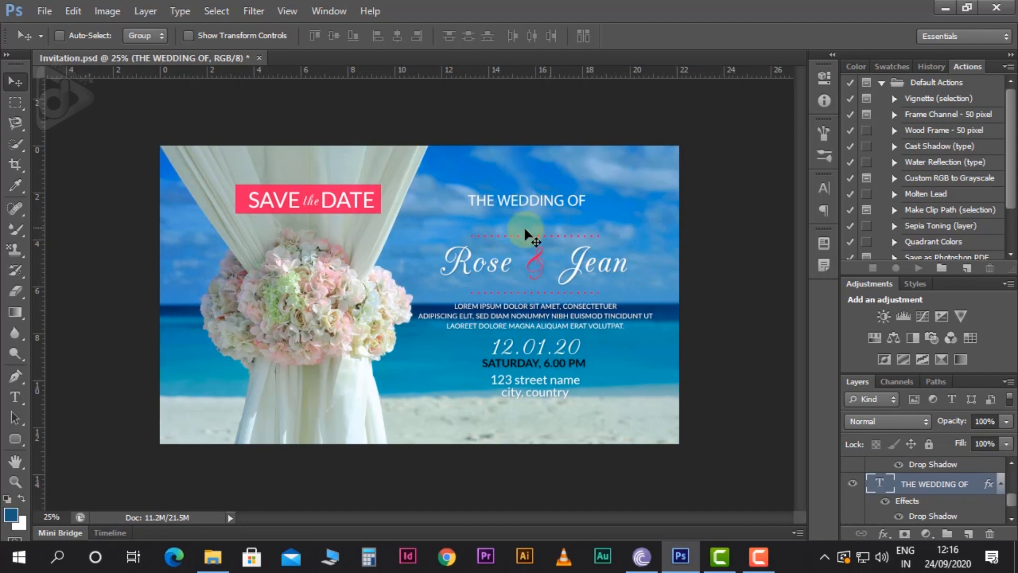
left_click(46, 11)
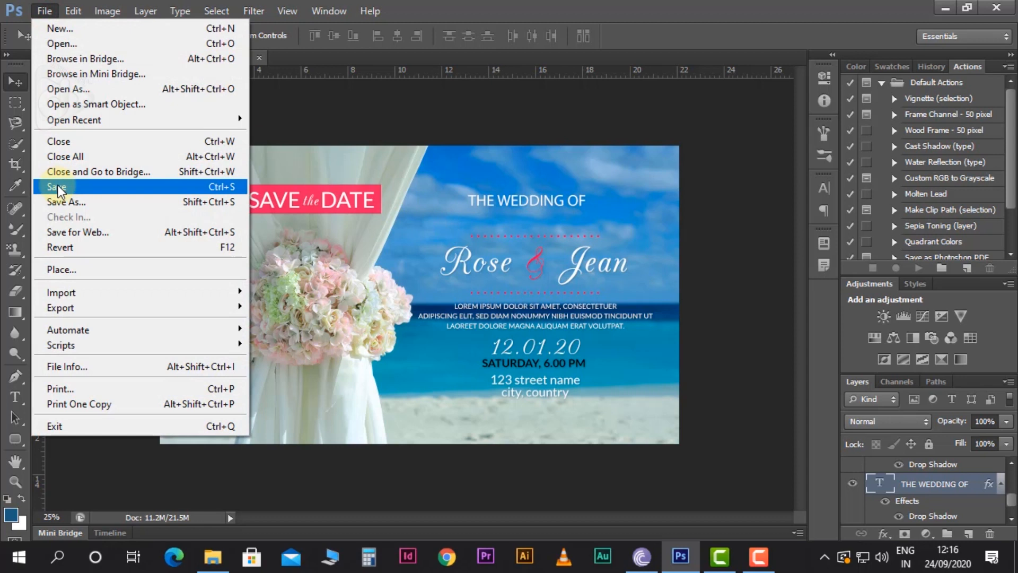
left_click(95, 186)
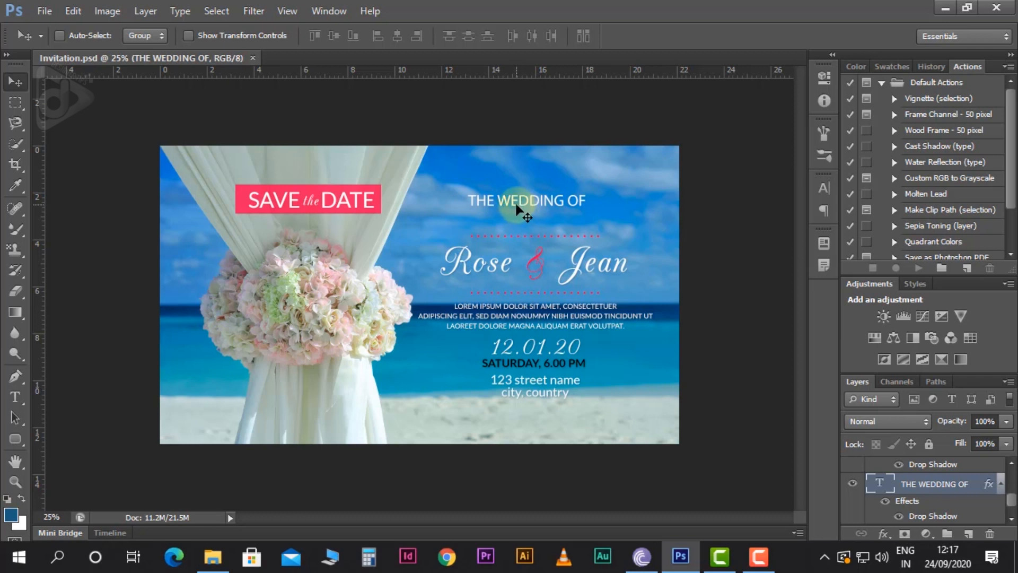
Step: Return the THE WEDDING OF text to its original place just above the upper dotted line and select the DATE text layer
left_click_drag(517, 208, 525, 231)
key("ctrl+alt+a")
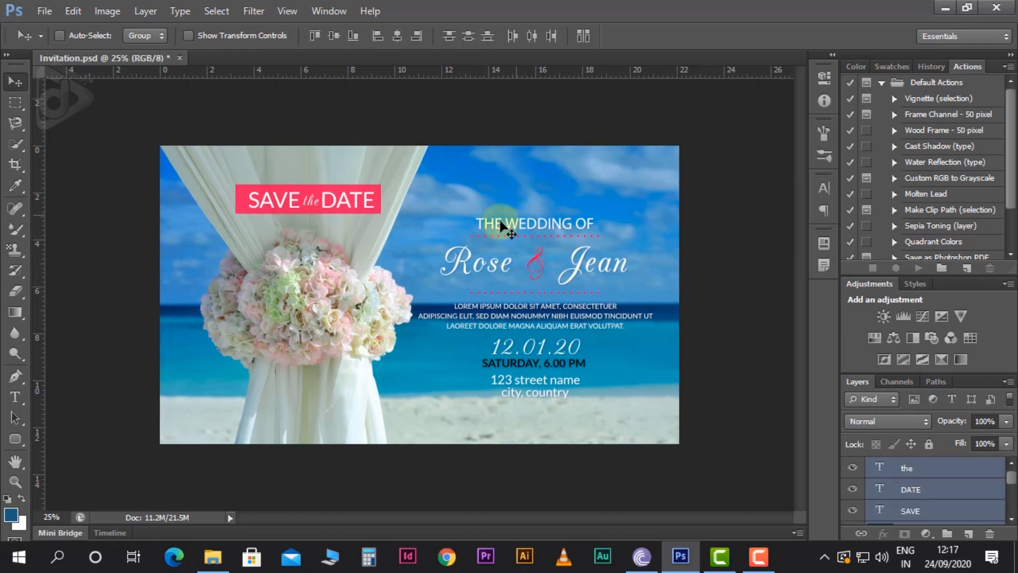
left_click(324, 191, "ctrl")
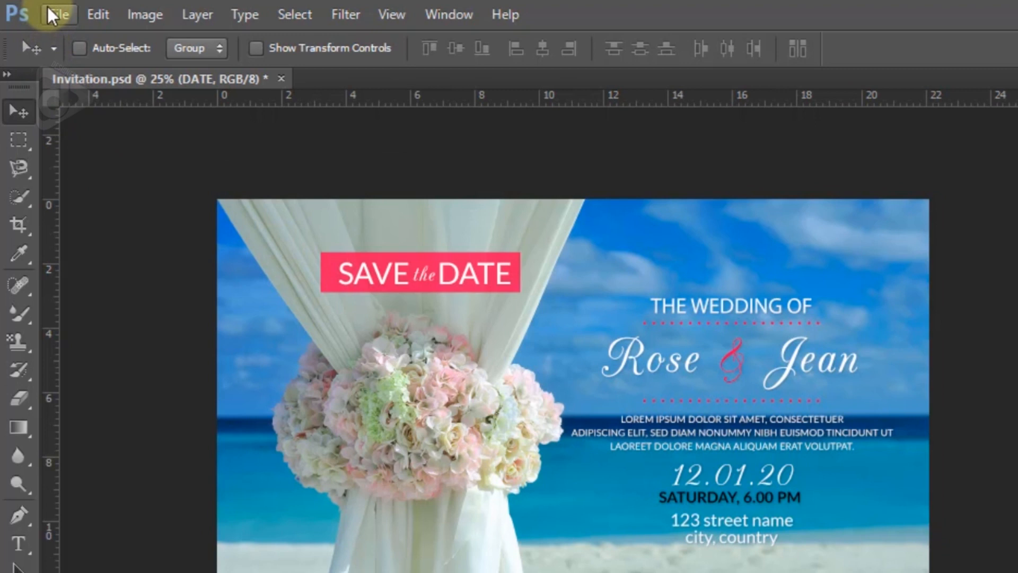
Step: Save a JPEG copy of the invitation as Invitation.jpg in the Tutorial 70 folder, up to its JPEG options
left_click(49, 10)
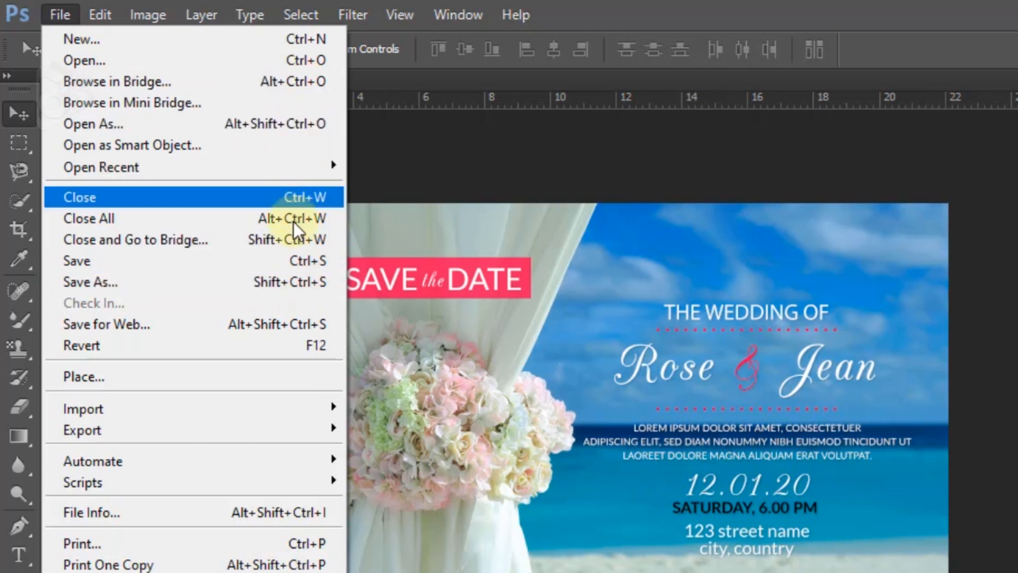
left_click(291, 281)
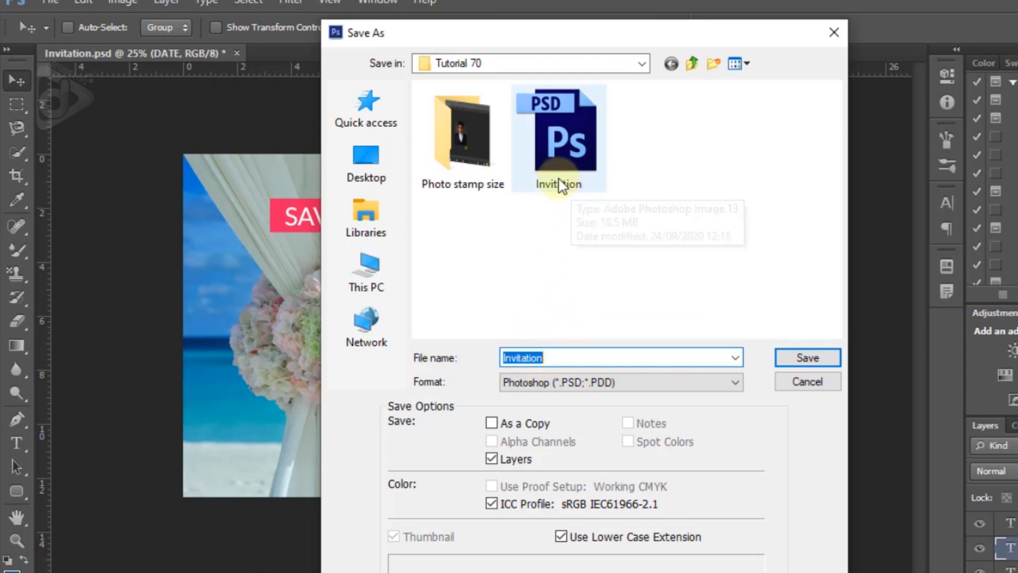
left_click(590, 383)
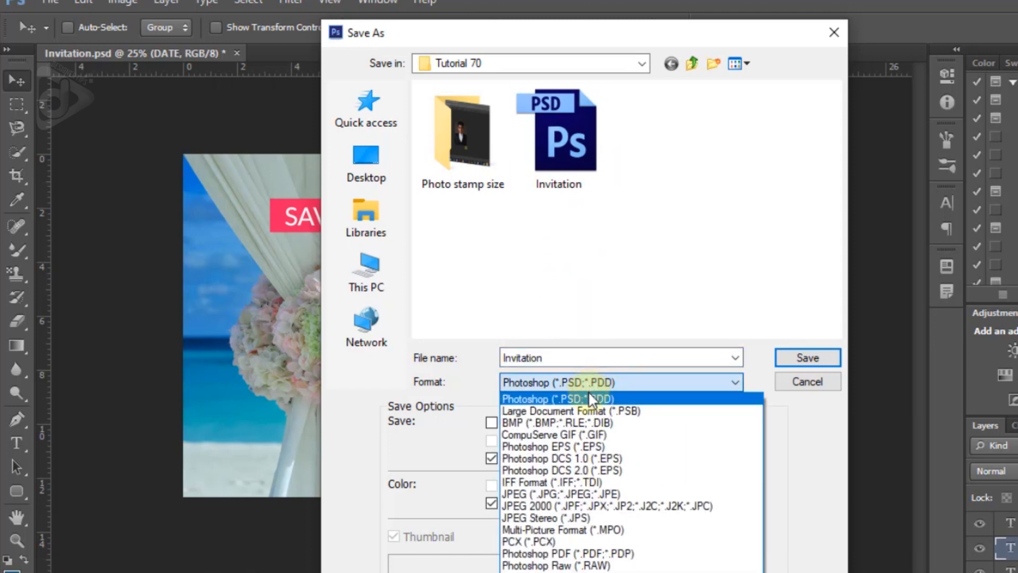
left_click(565, 494)
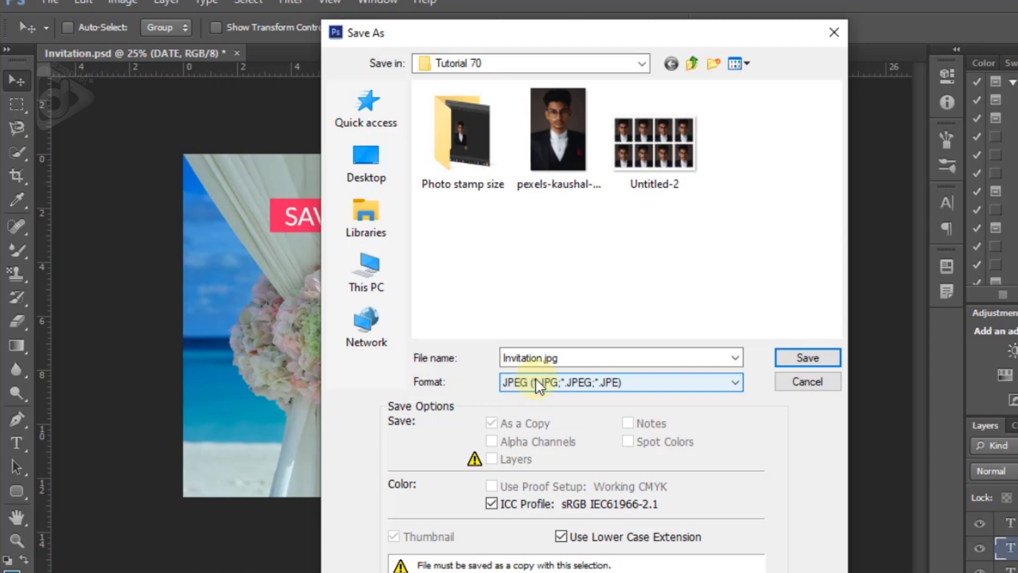
left_click(788, 359)
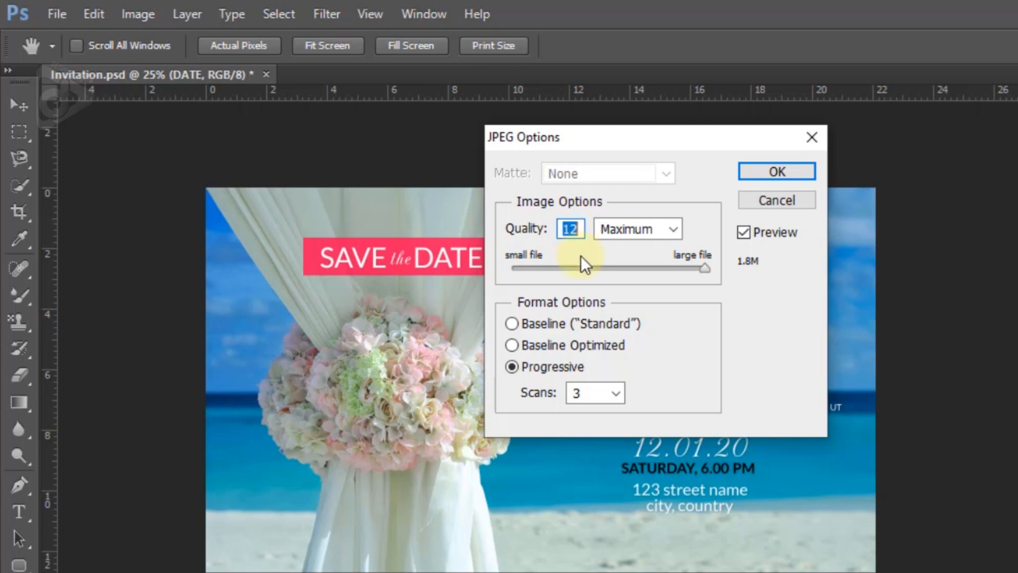
Step: Try the Medium quality preset for the JPEG and return the quality to 12, Maximum
double_click(581, 229)
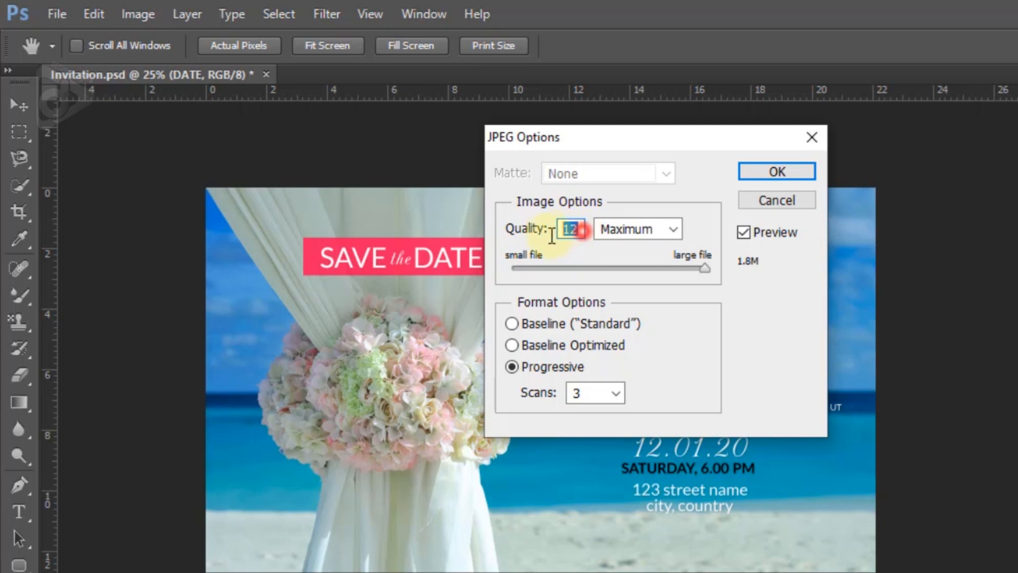
left_click(641, 229)
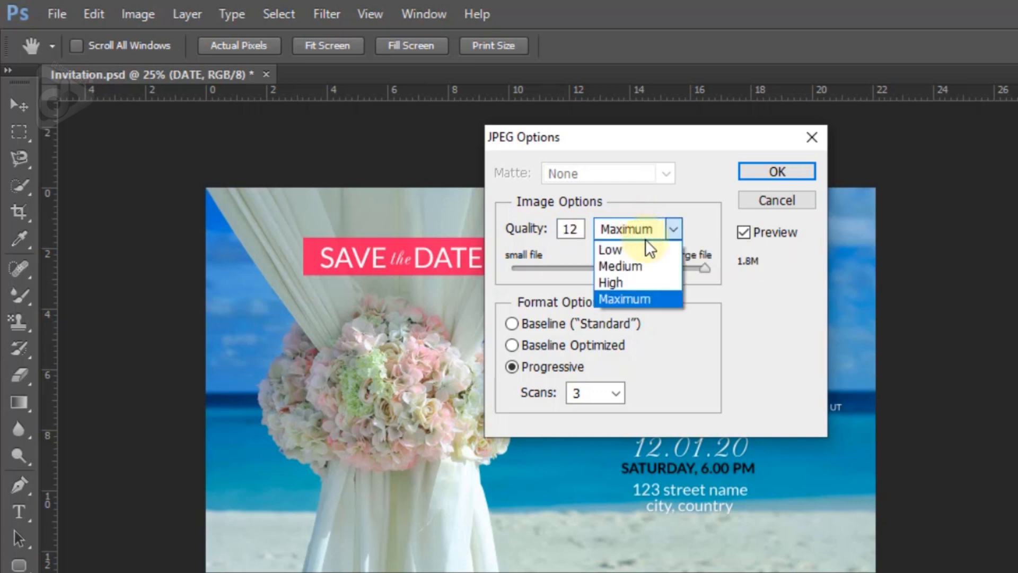
left_click(631, 266)
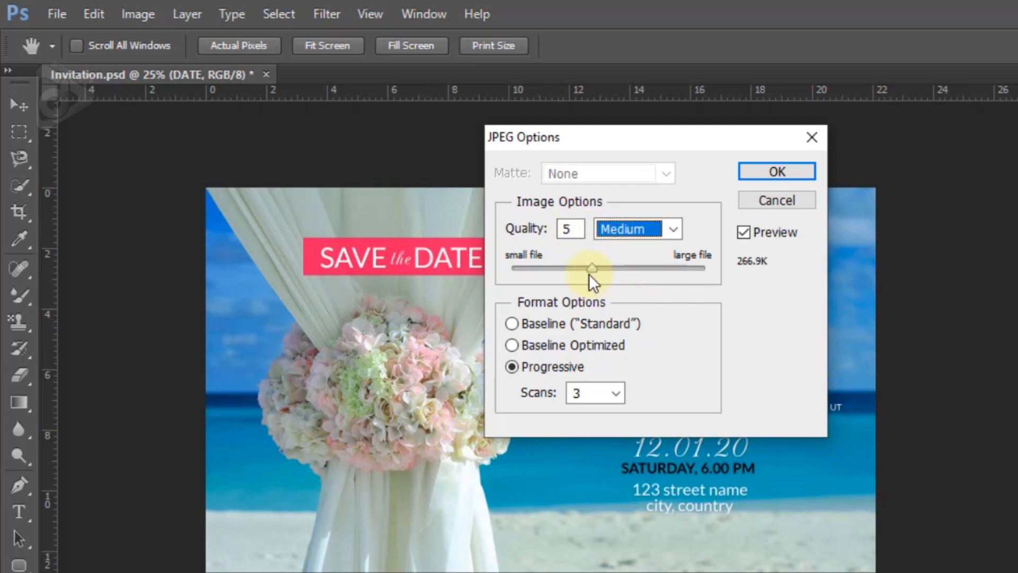
left_click_drag(592, 269, 705, 267)
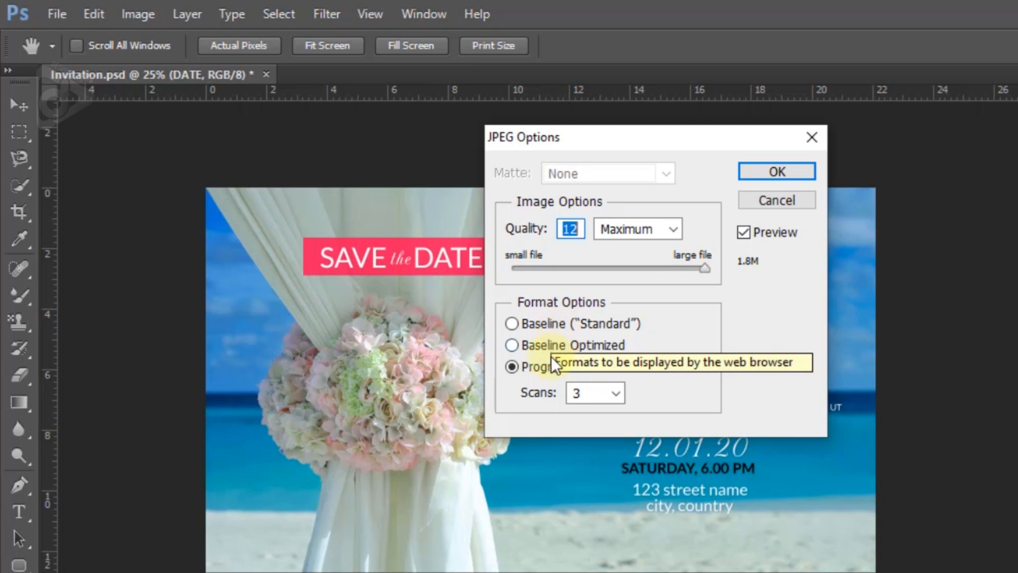
Step: Choose the Baseline ("Standard") format option, compare a High quality of 9, and save the JPEG at Maximum quality 12
left_click(520, 330)
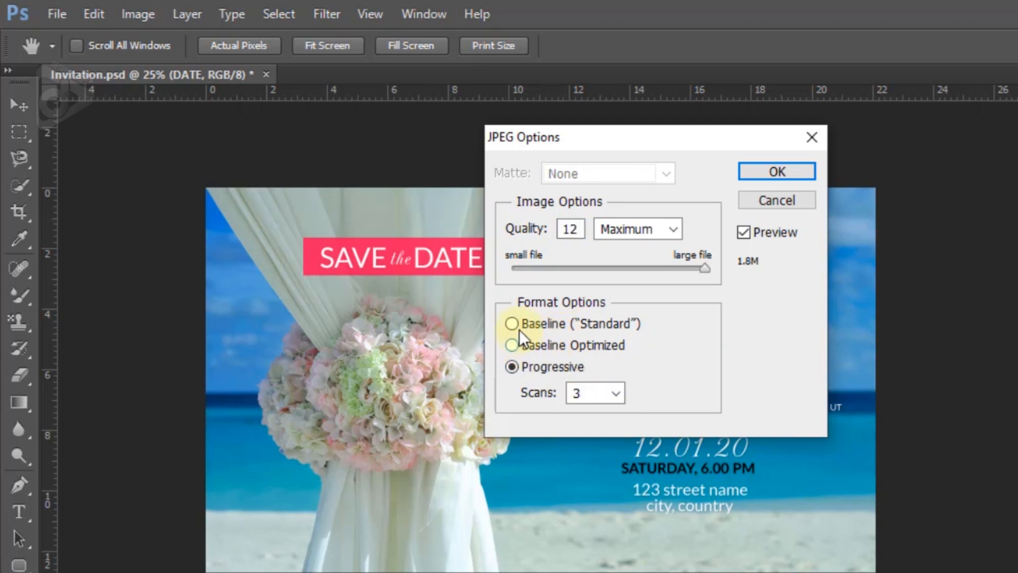
left_click(512, 324)
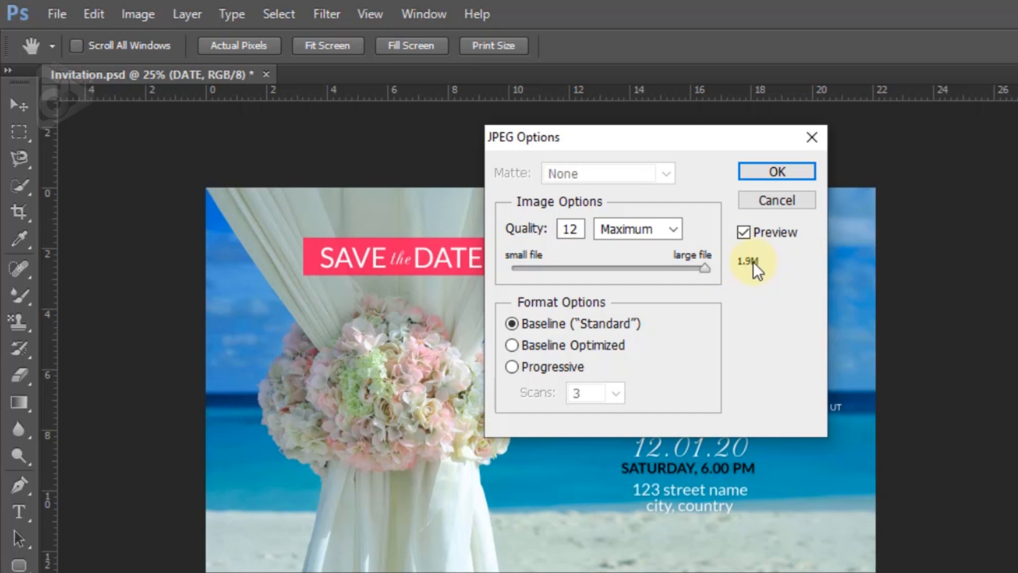
left_click_drag(691, 269, 651, 271)
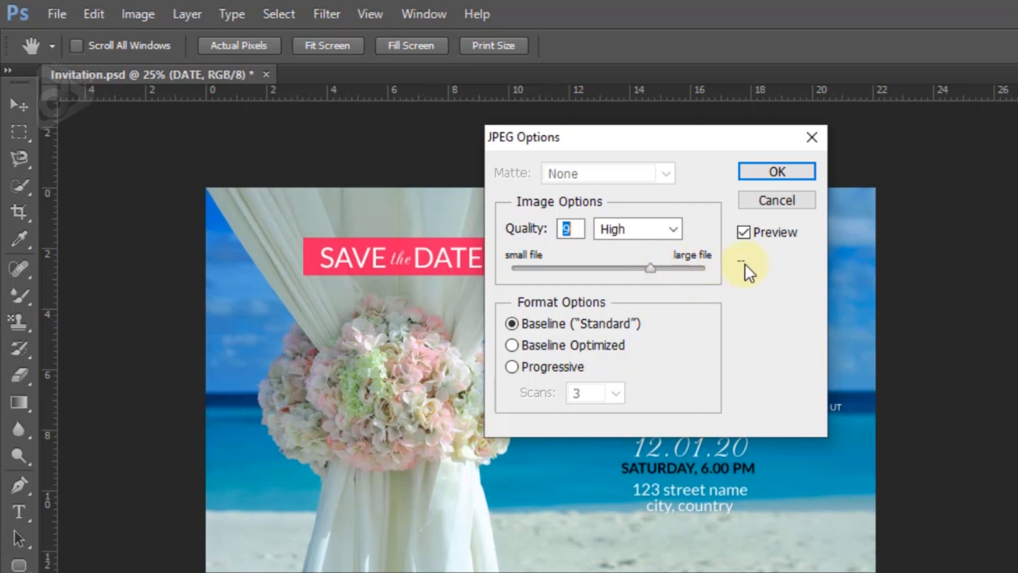
left_click(673, 268)
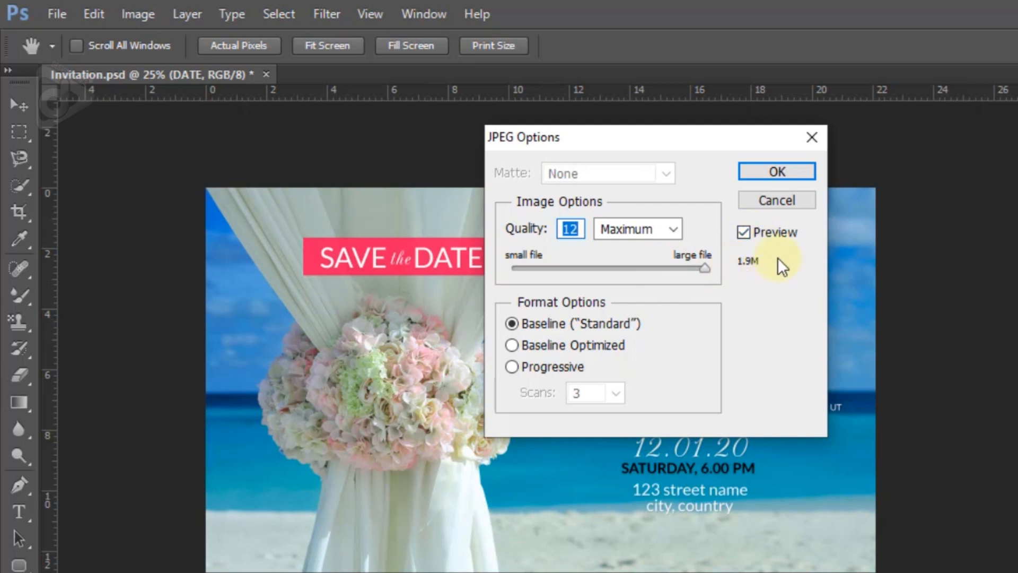
left_click(744, 234)
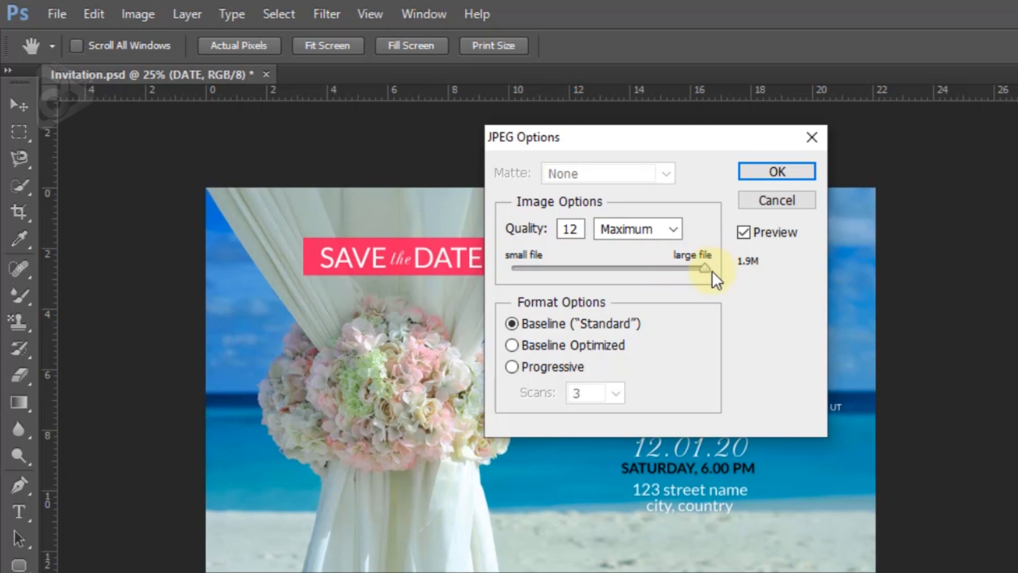
left_click(755, 173)
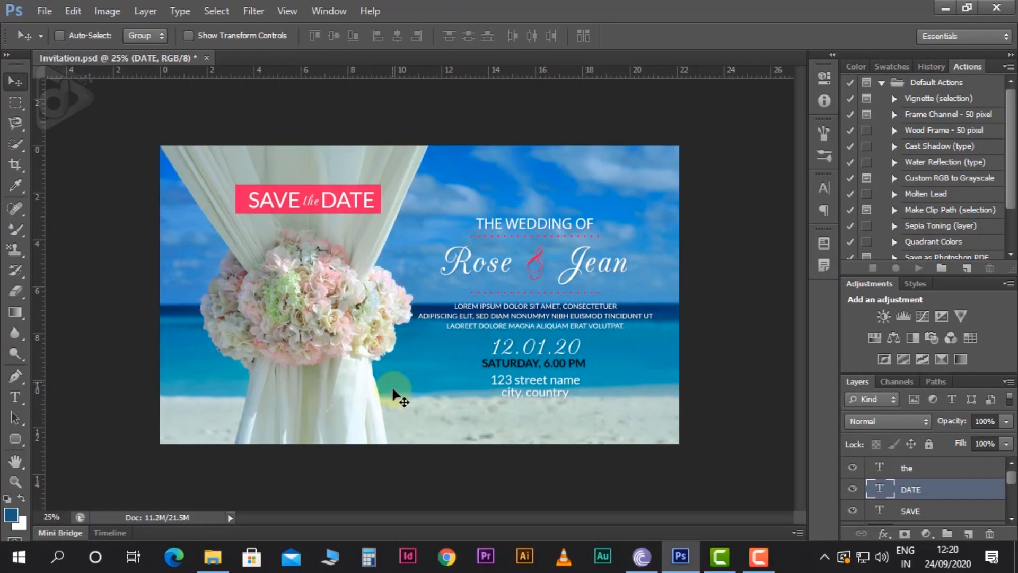
Step: Switch to File Explorer and check the type, dimensions and size of the saved Invitation JPEG in the Tutorial 70 folder
left_click(213, 557)
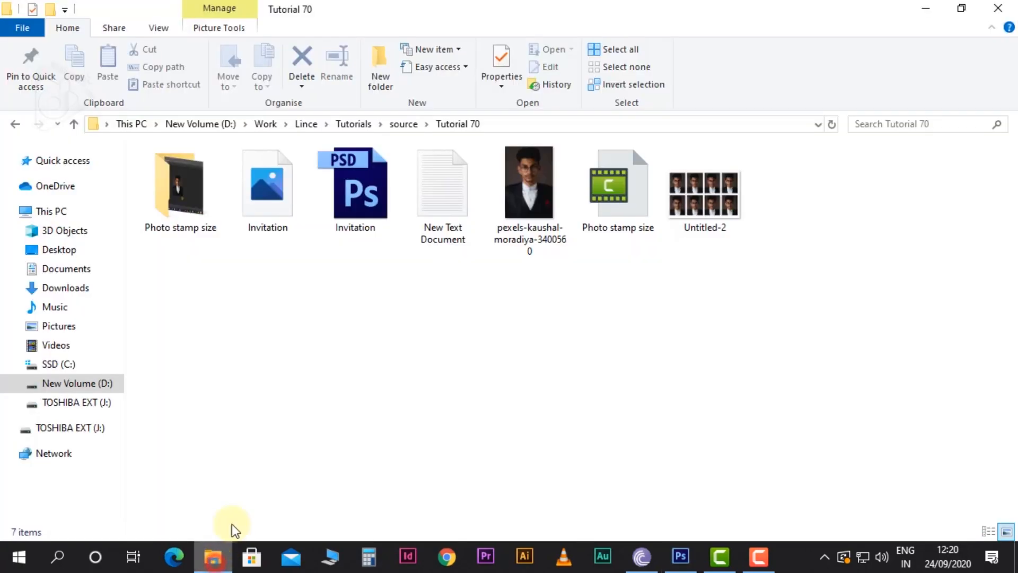
left_click(281, 240)
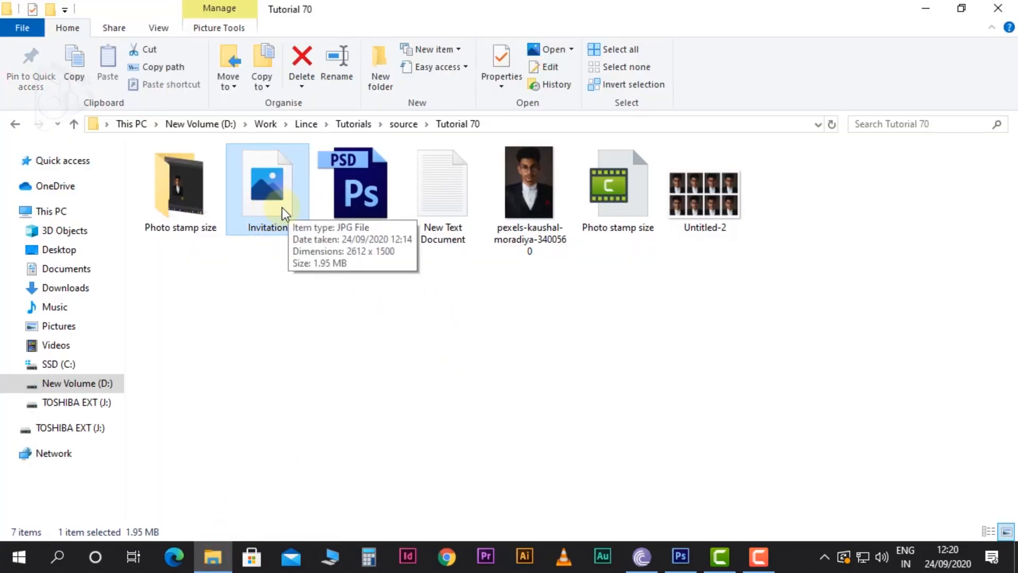
left_click(282, 262)
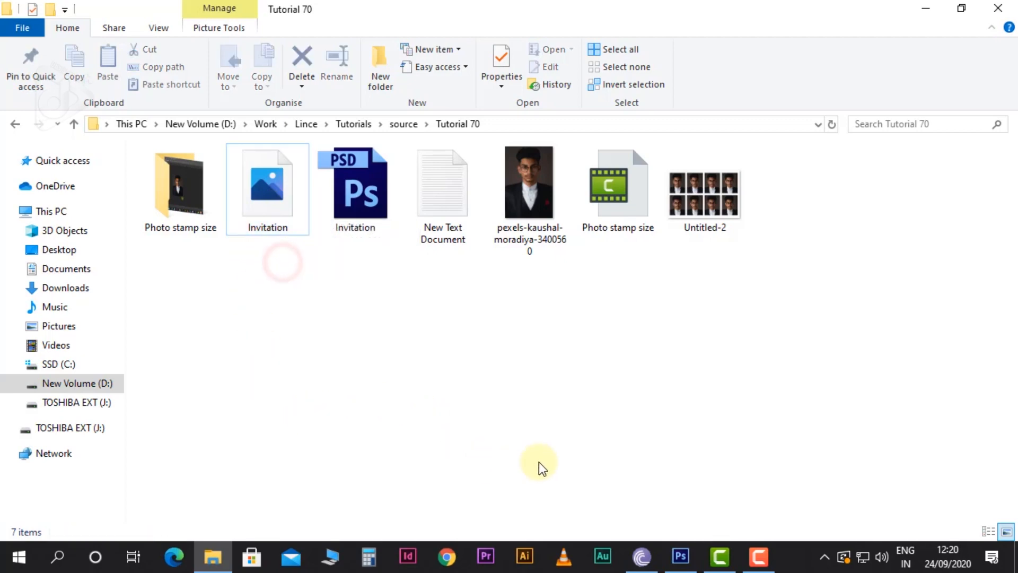
Step: Switch back to Photoshop and save the invitation as Invitation.pdf in Photoshop PDF format, up to its Adobe PDF settings
left_click(679, 558)
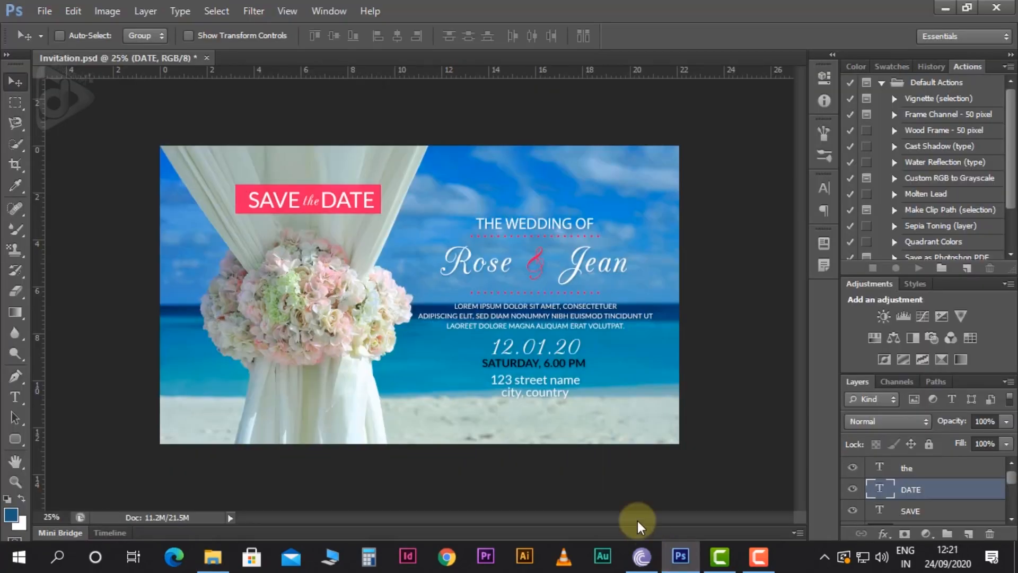
left_click(43, 13)
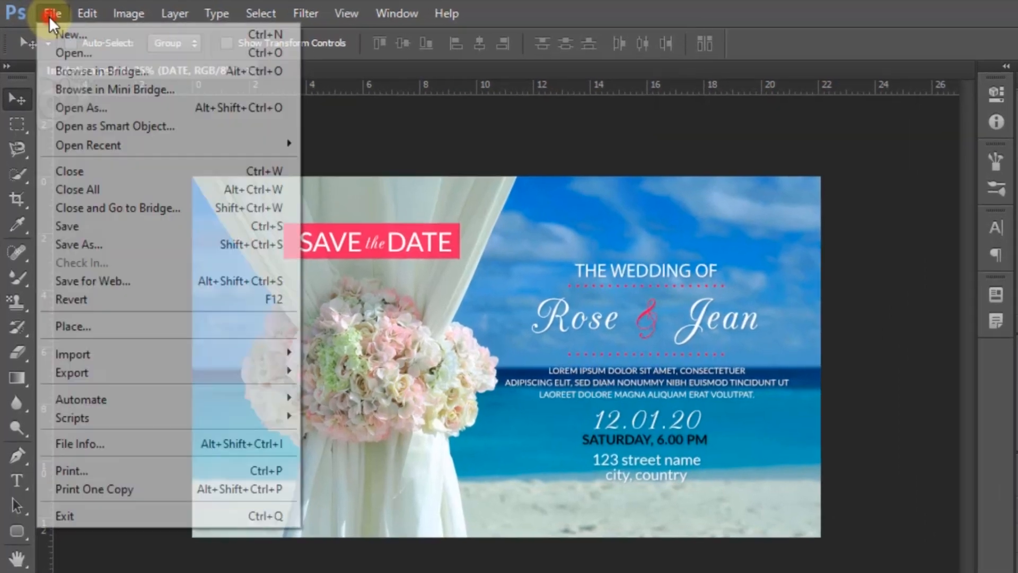
left_click(95, 204)
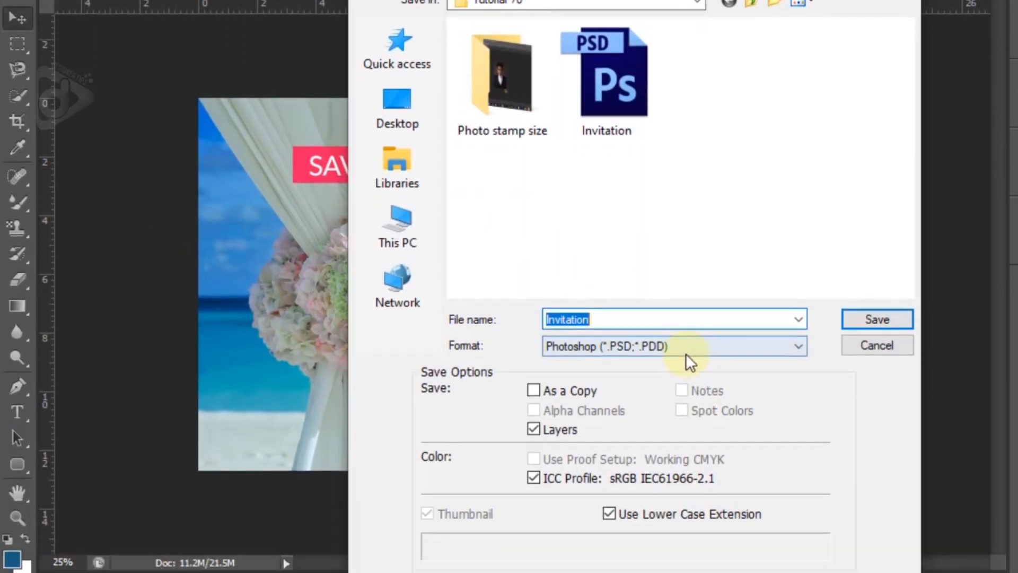
left_click(687, 414)
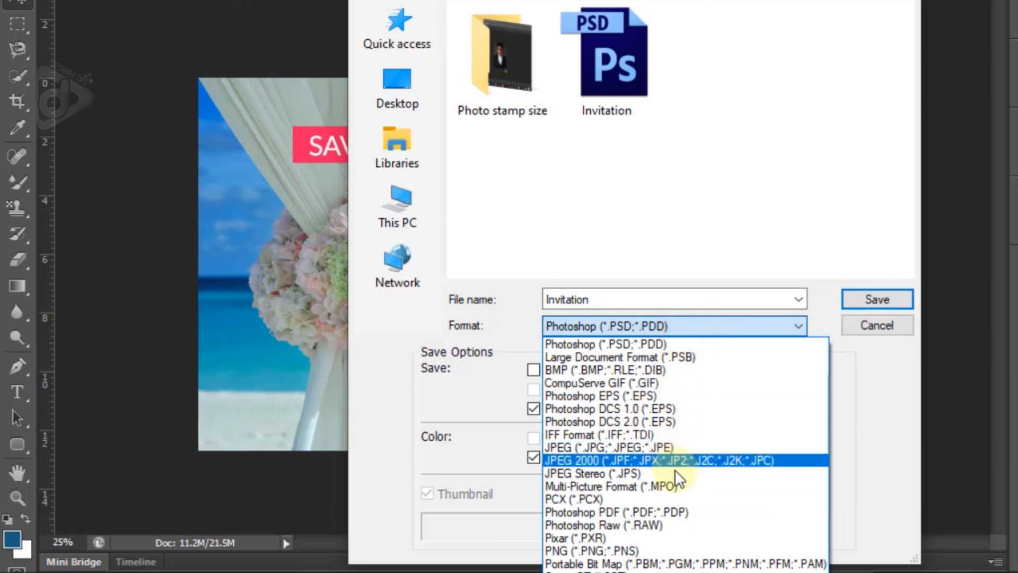
left_click(635, 514)
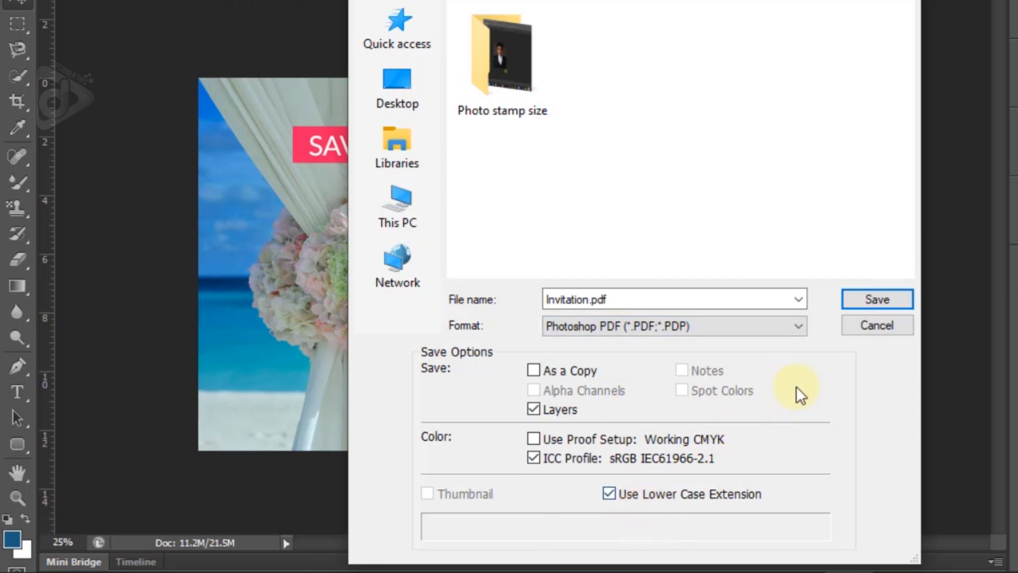
left_click(881, 291)
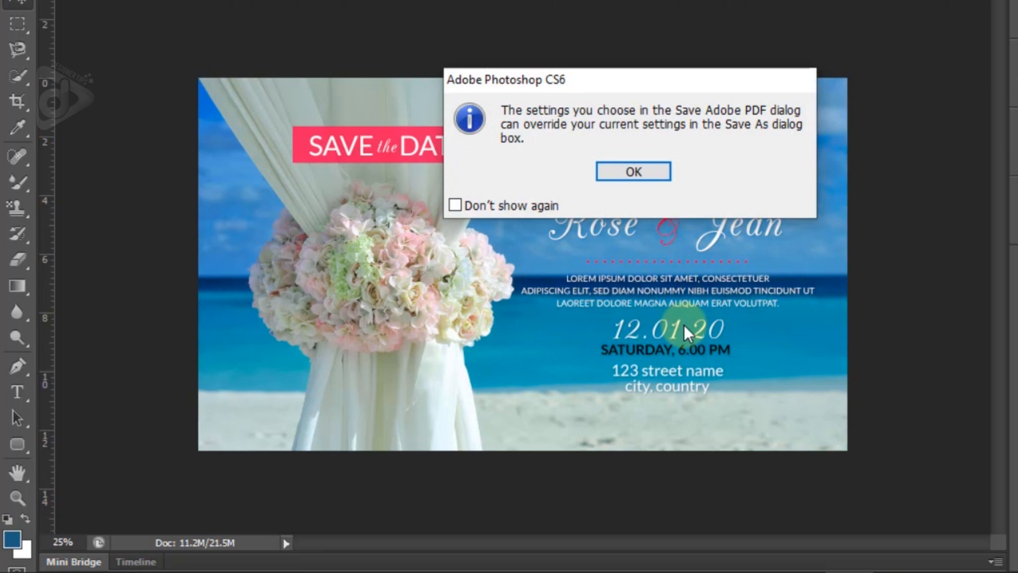
left_click(639, 173)
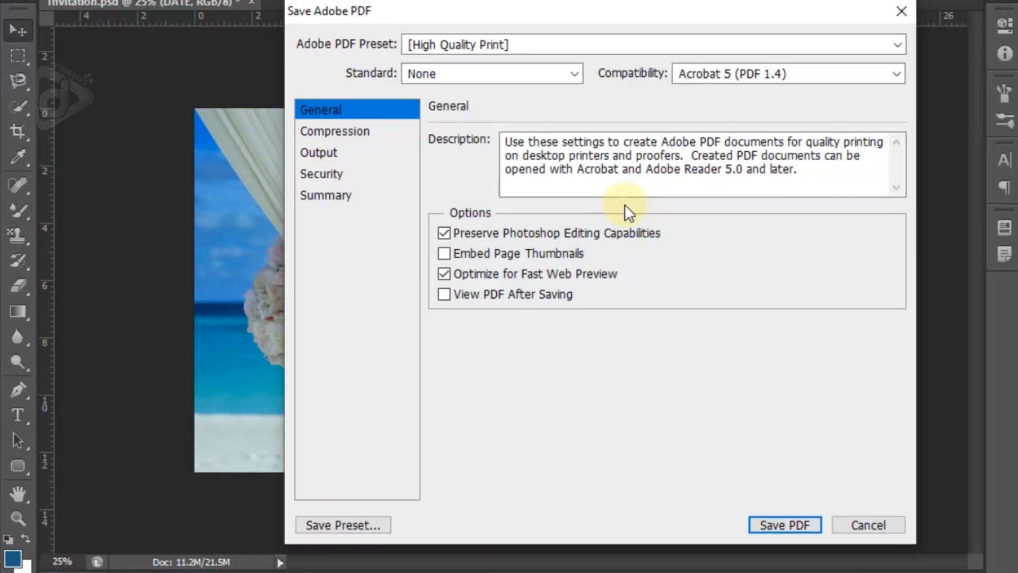
left_click_drag(504, 12, 515, 16)
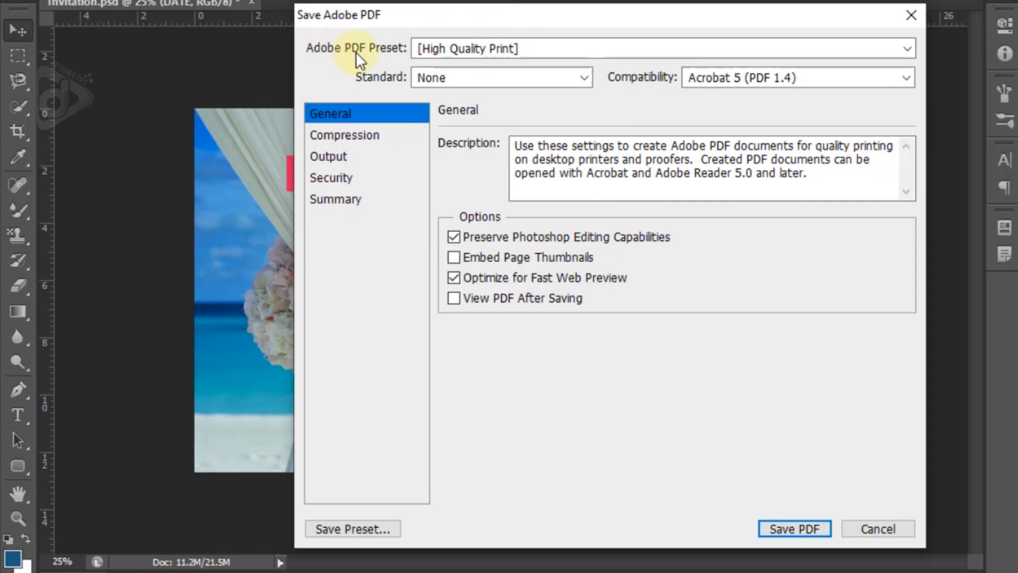
Step: Choose the High Quality Print preset for the PDF with Acrobat 5 (PDF 1.4) compatibility
left_click(444, 52)
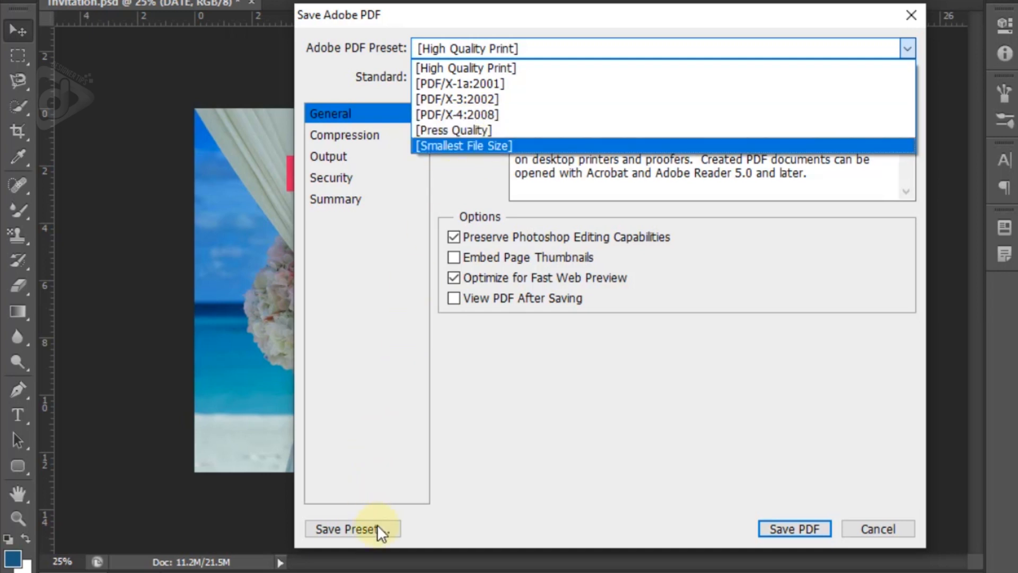
left_click(447, 67)
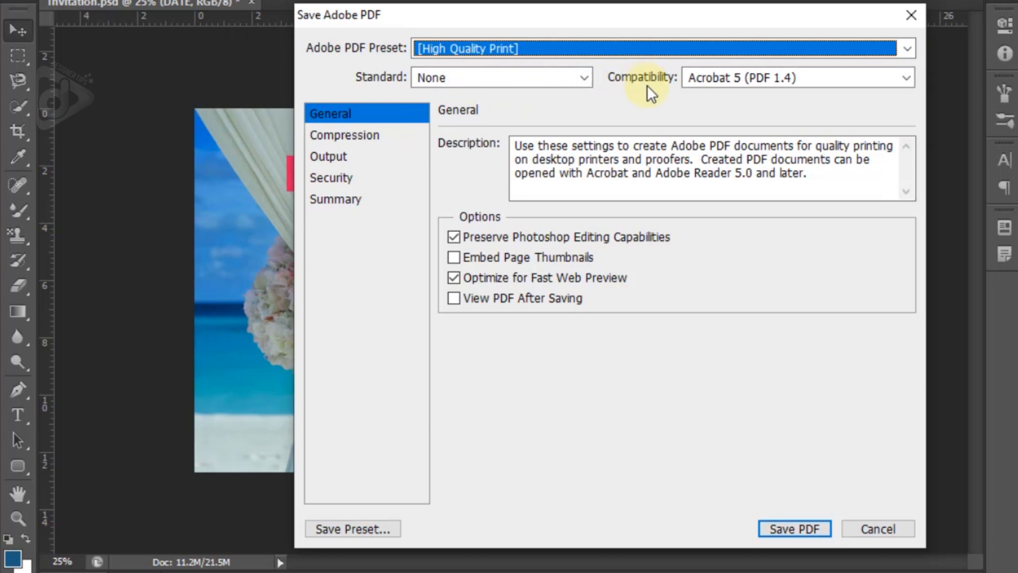
left_click(721, 82)
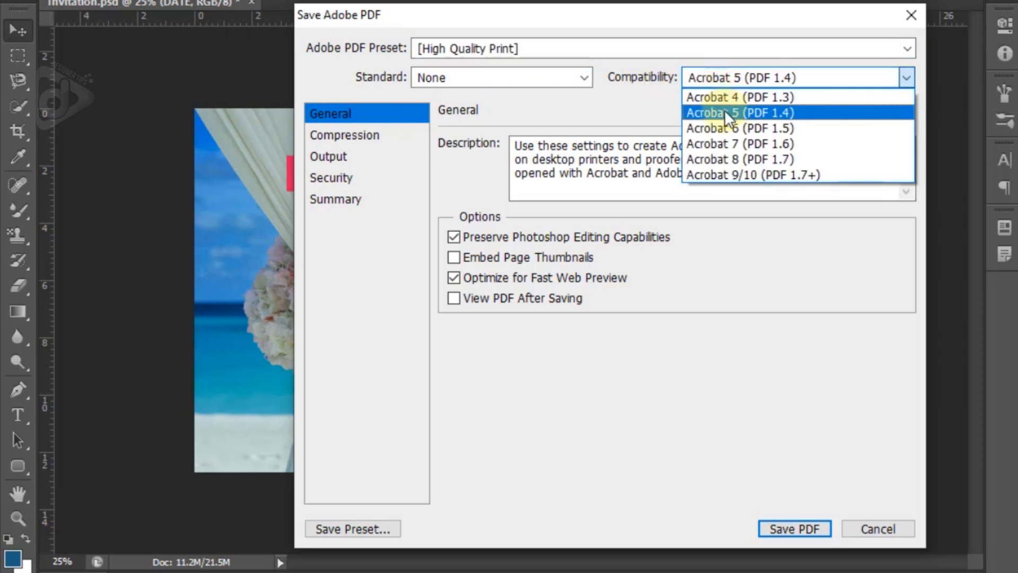
left_click(703, 77)
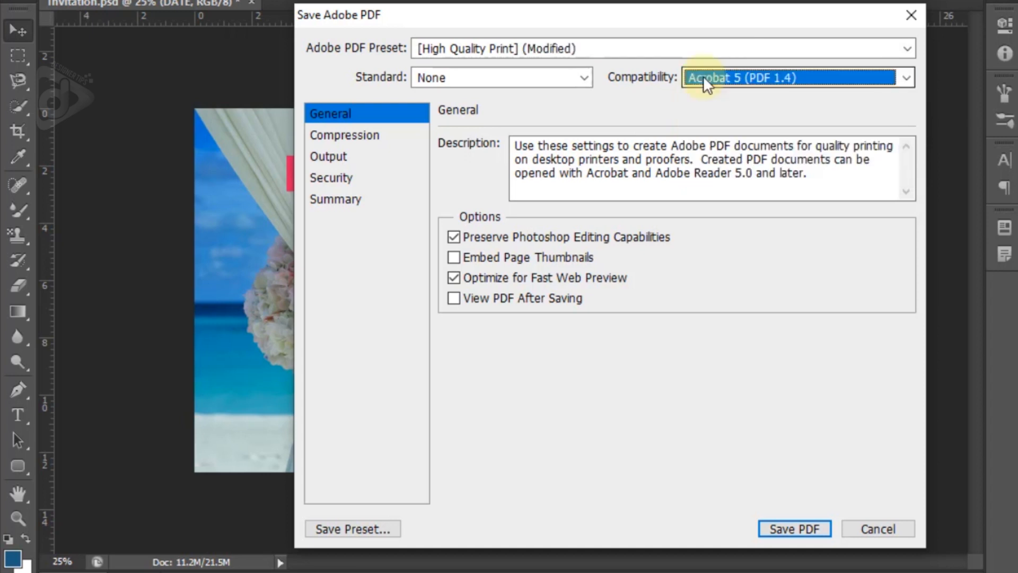
left_click(647, 100)
Step: Set the PDF's compression to JPEG with Maximum image quality
left_click(378, 137)
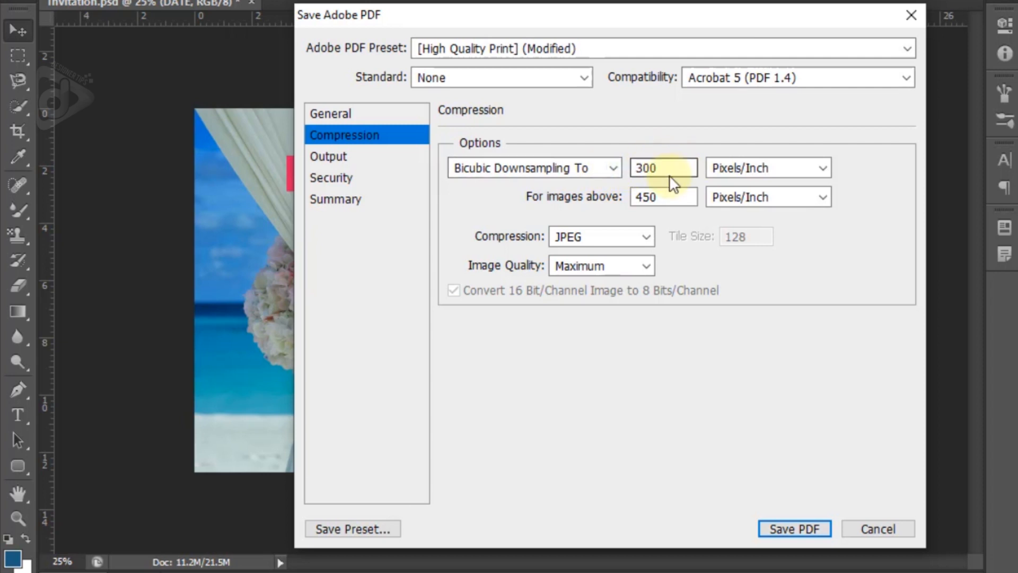
left_click(626, 234)
left_click(609, 287)
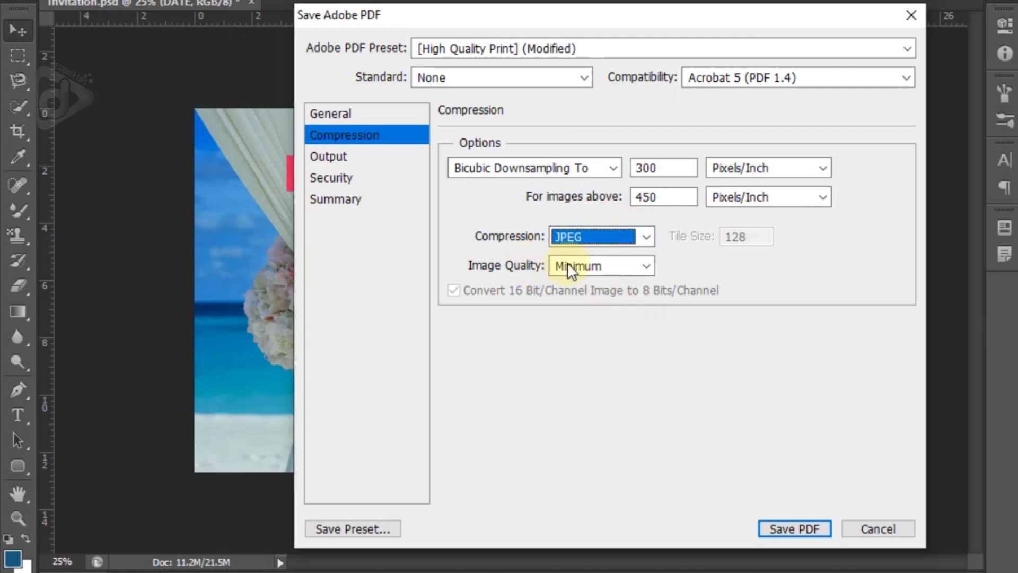
left_click(583, 255)
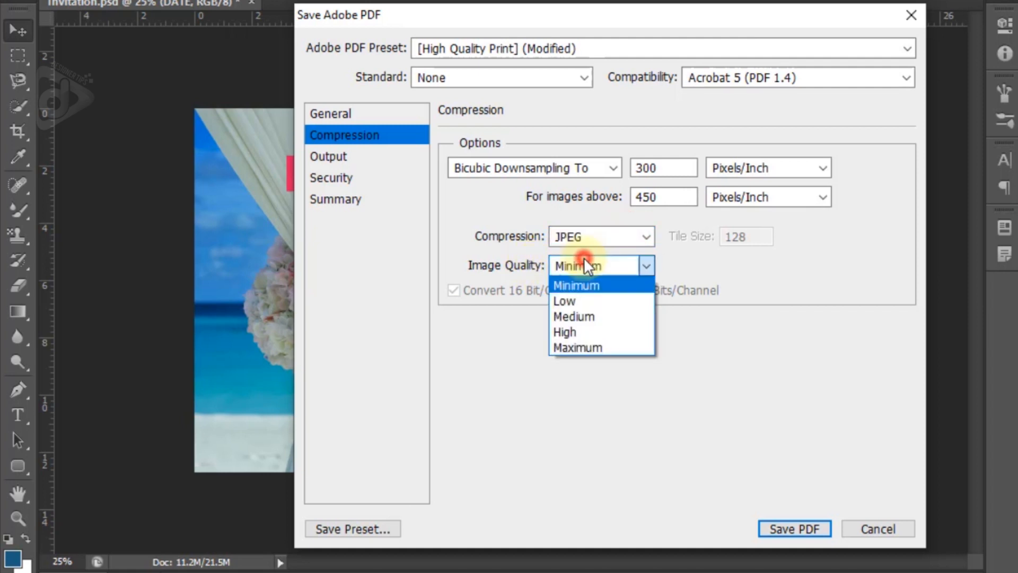
left_click(584, 345)
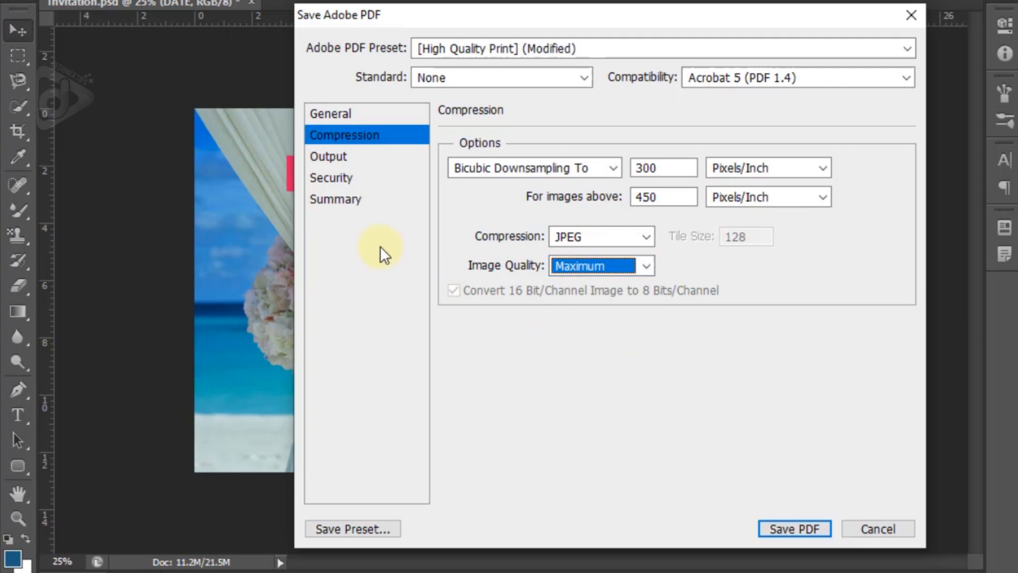
Step: Set the PDF output's color conversion to No Conversion
left_click(331, 157)
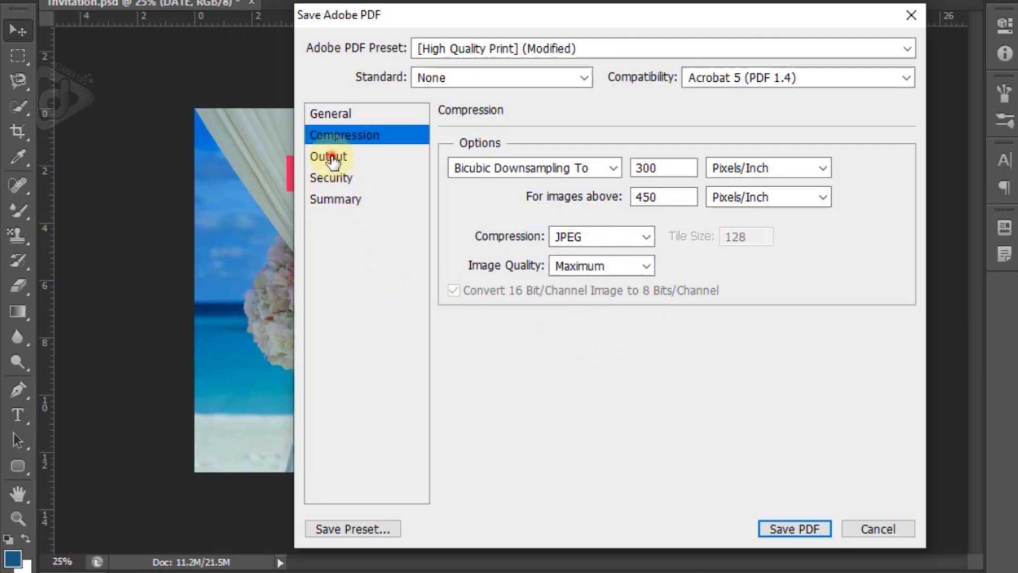
mouse_move(579, 177)
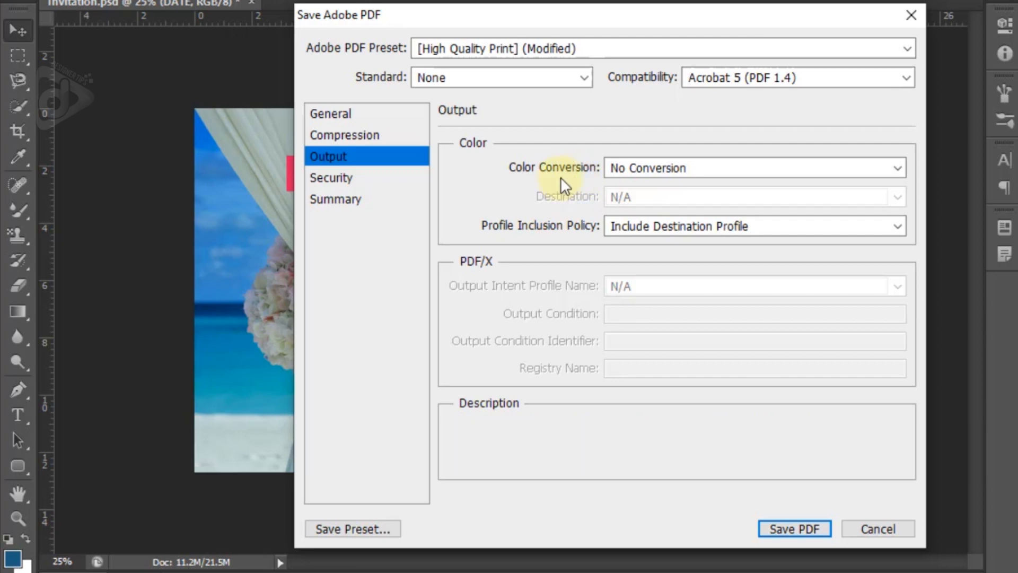
left_click(631, 174)
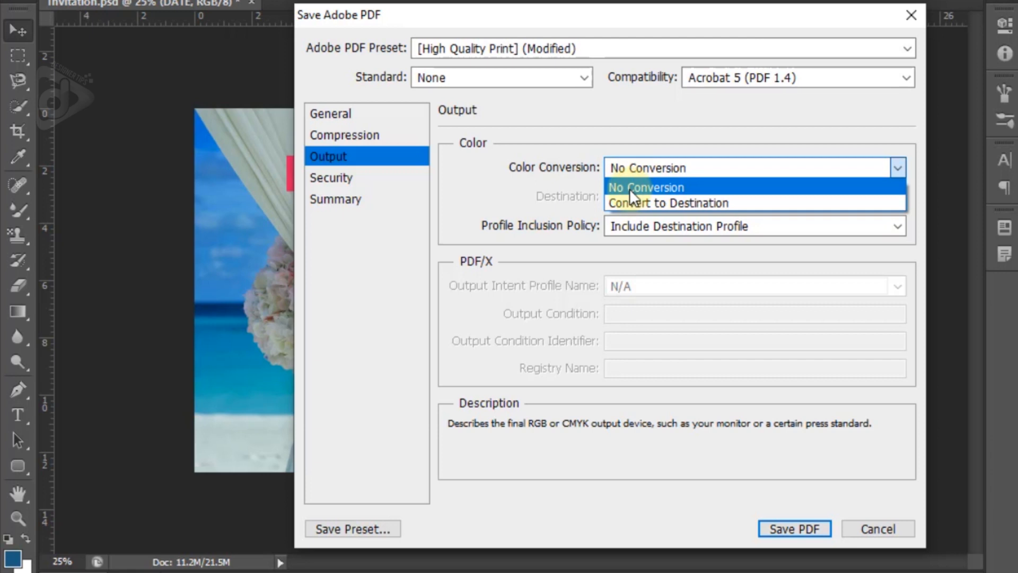
left_click(629, 188)
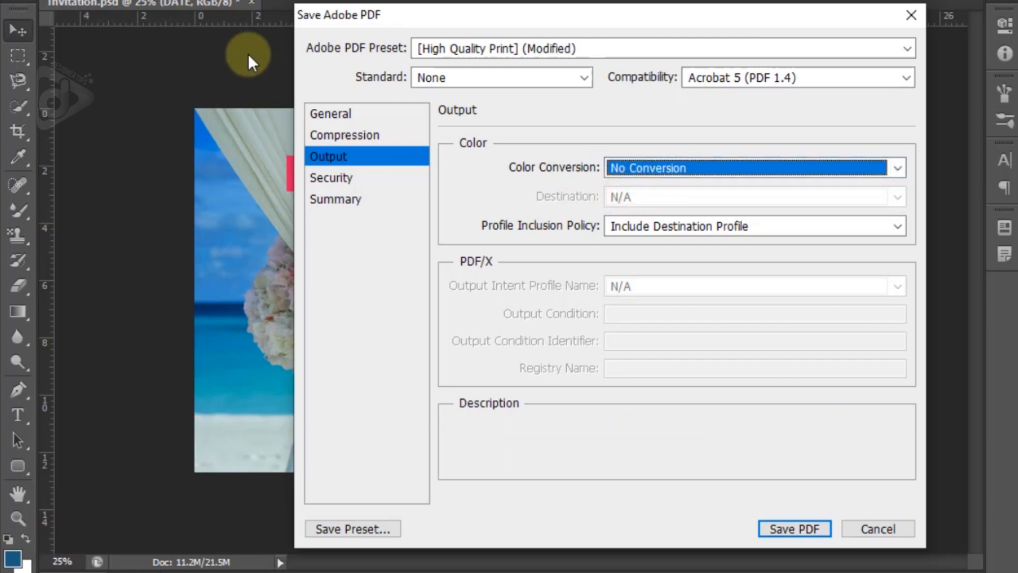
mouse_move(641, 163)
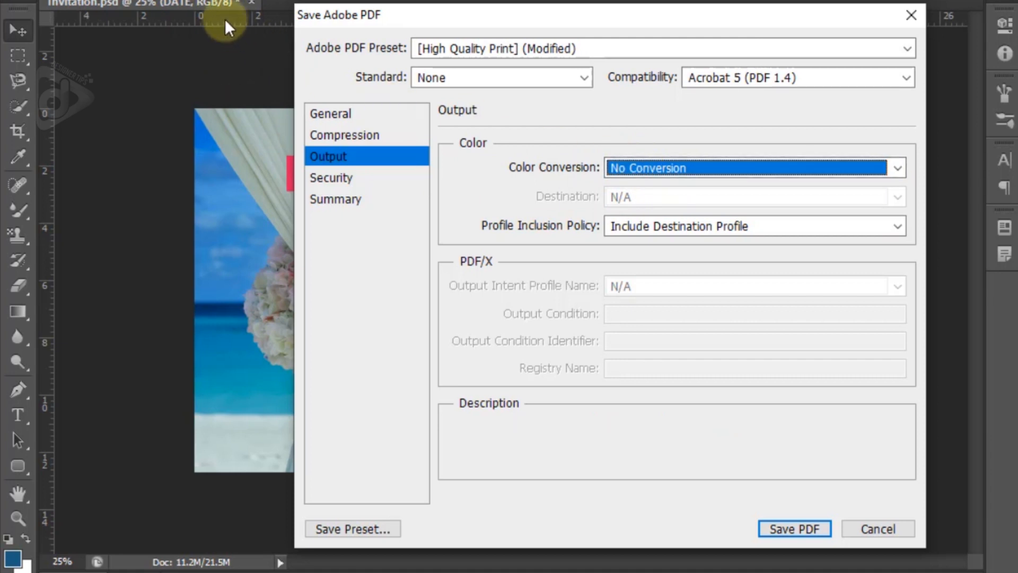
mouse_move(670, 174)
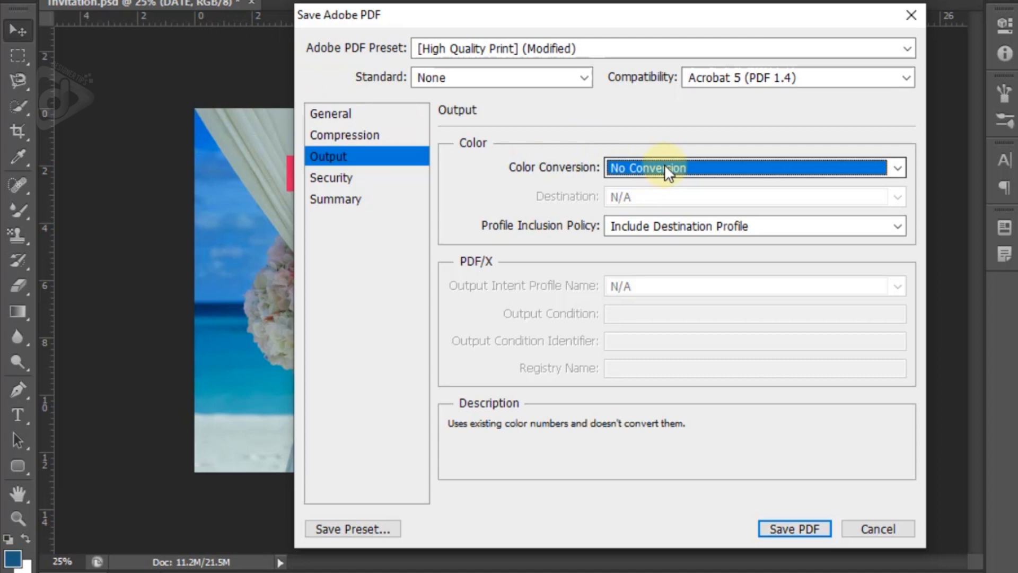
Step: Try Convert to Destination for the PDF's color conversion, browse the destination profiles, and return it to No Conversion
left_click(665, 167)
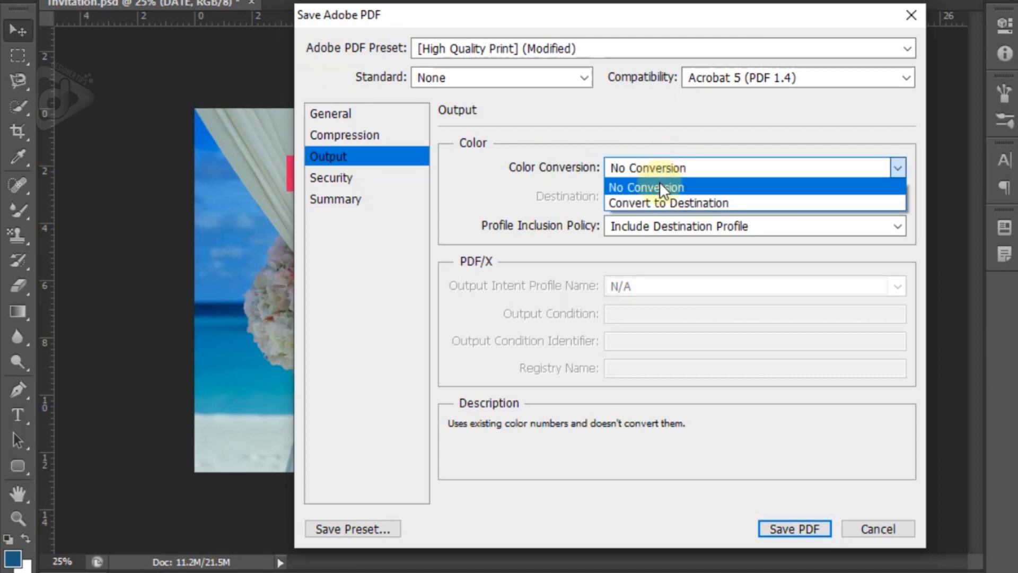
left_click(656, 203)
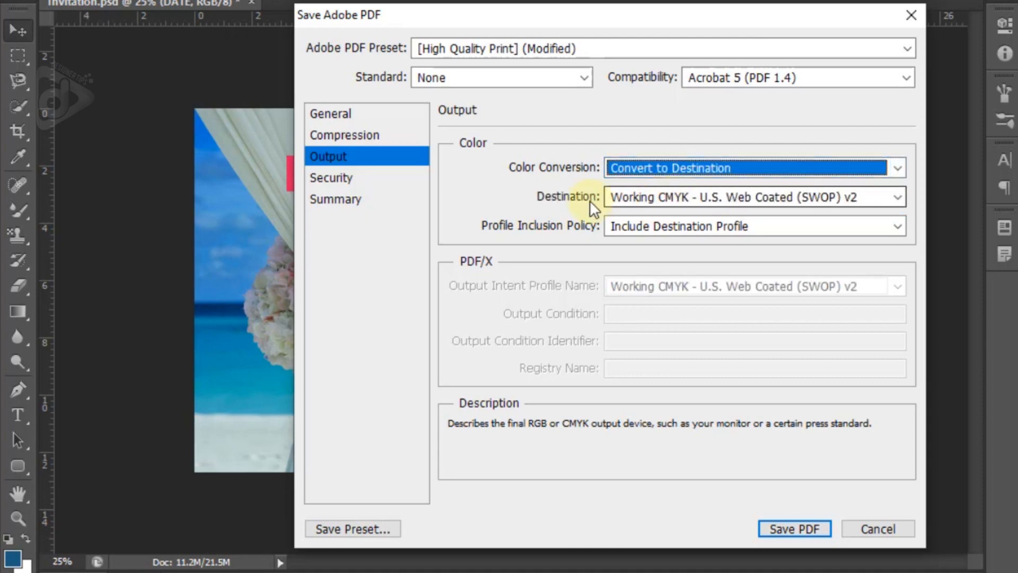
left_click(678, 199)
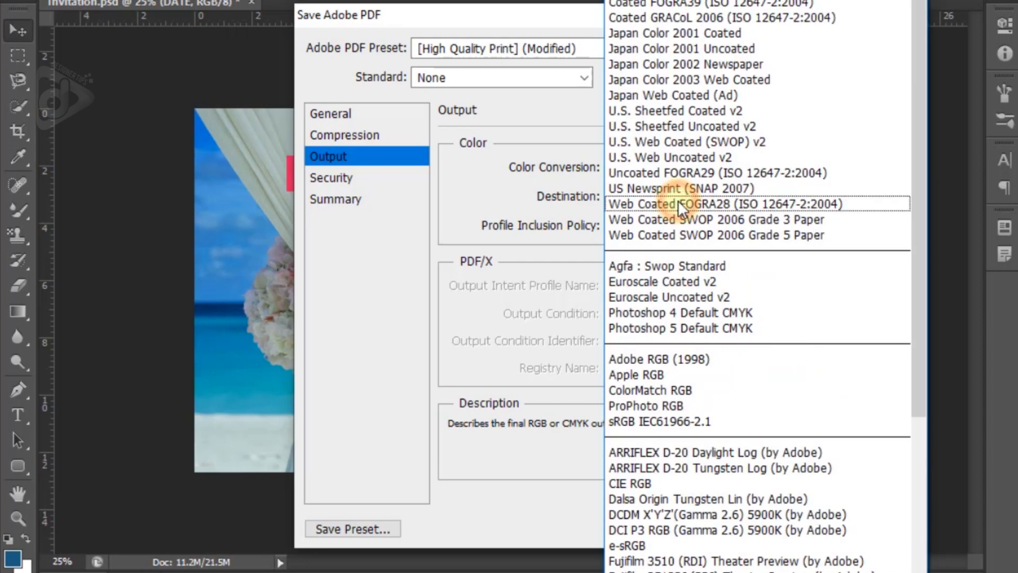
left_click(678, 204)
left_click(476, 196)
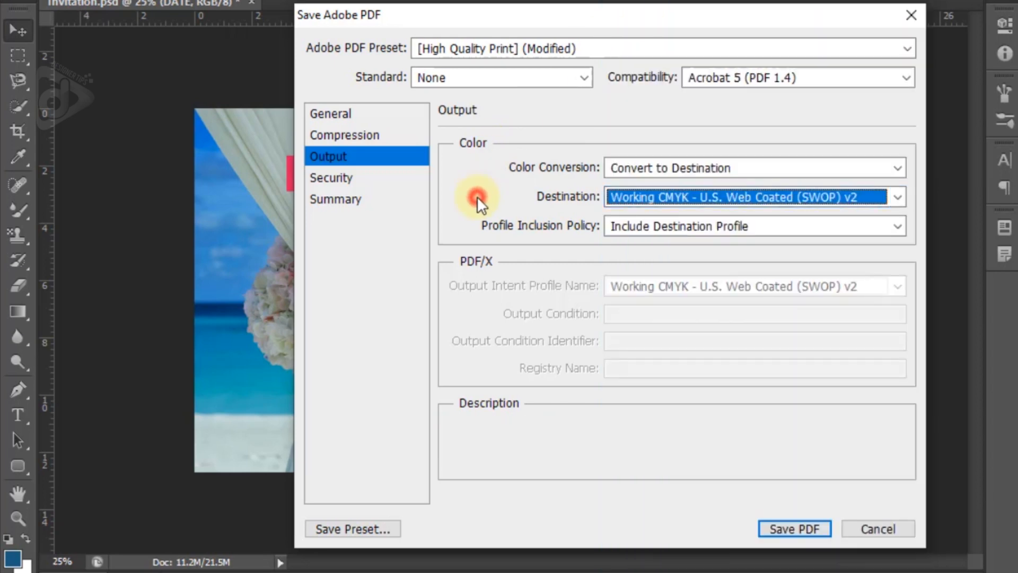
left_click(700, 169)
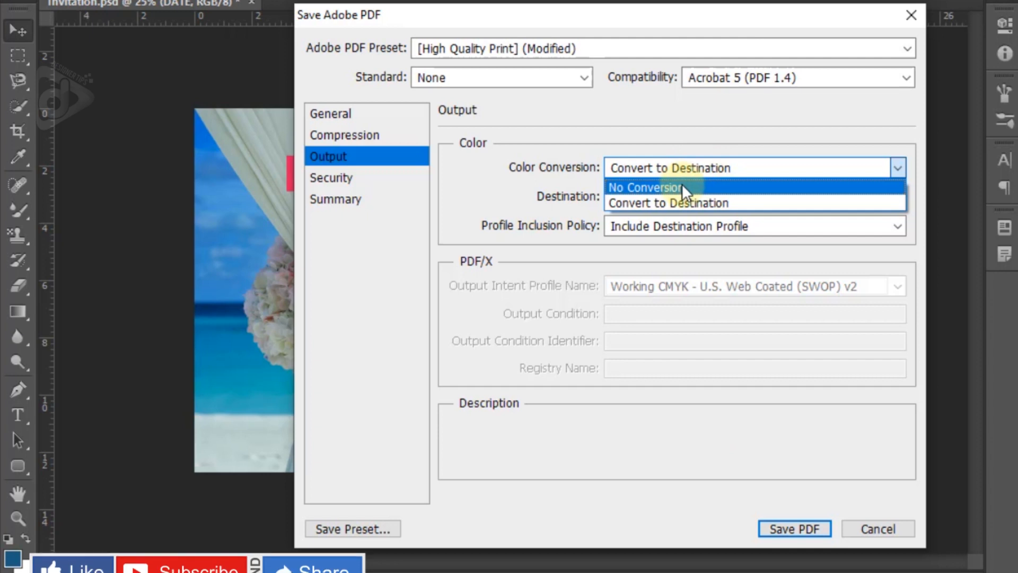
left_click(682, 184)
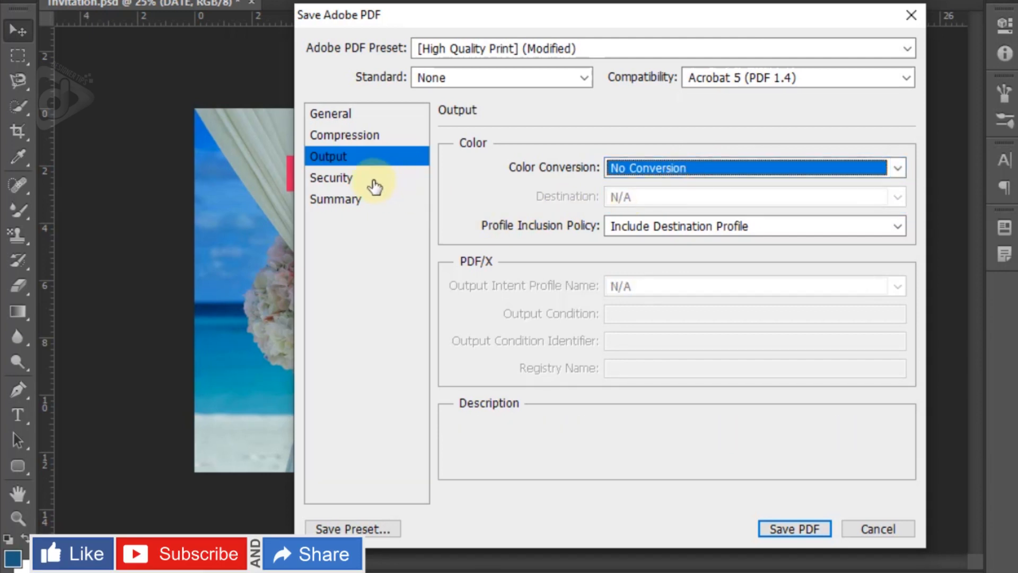
Step: Try requiring a password to open the document in the PDF's security settings
left_click(350, 180)
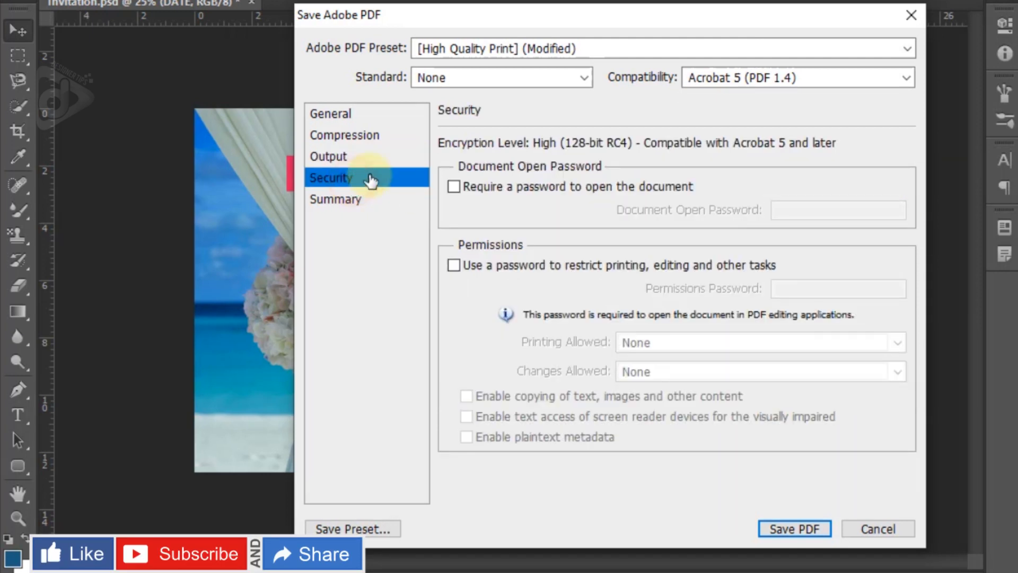
left_click(469, 187)
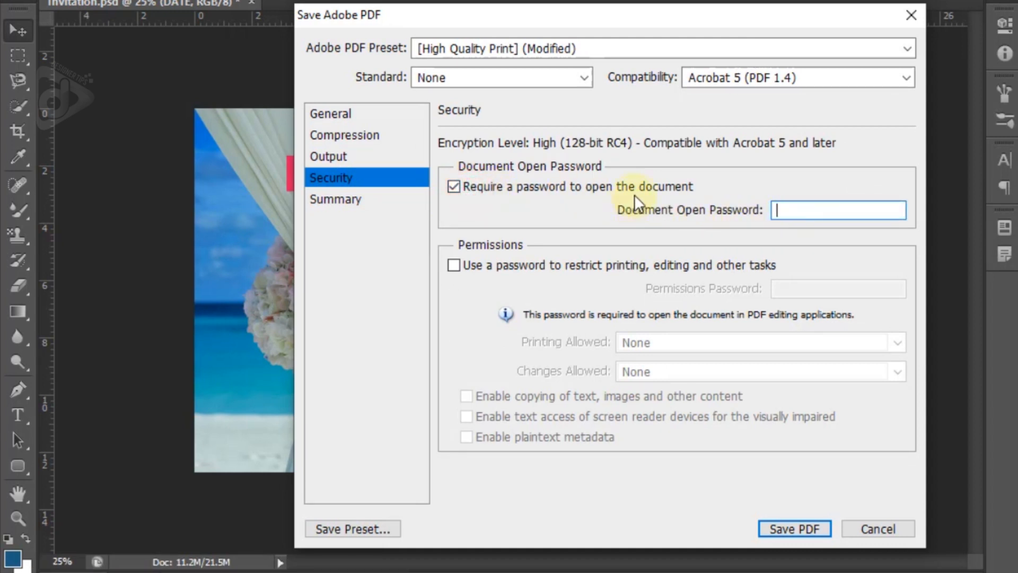
left_click(801, 211)
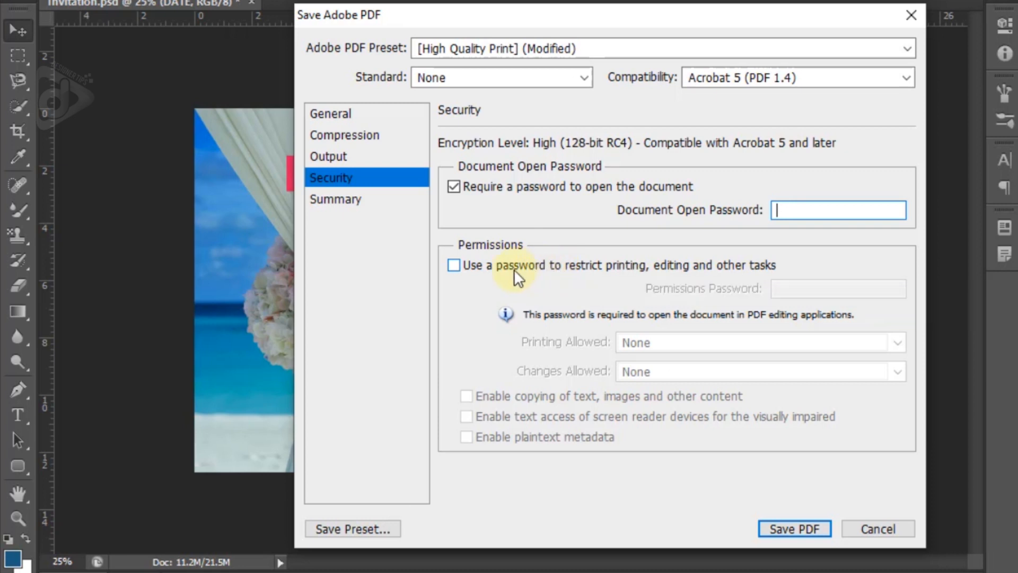
left_click(357, 206)
Step: Turn off Preserve Photoshop Editing Capabilities in the general PDF options and save the PDF
left_click(345, 115)
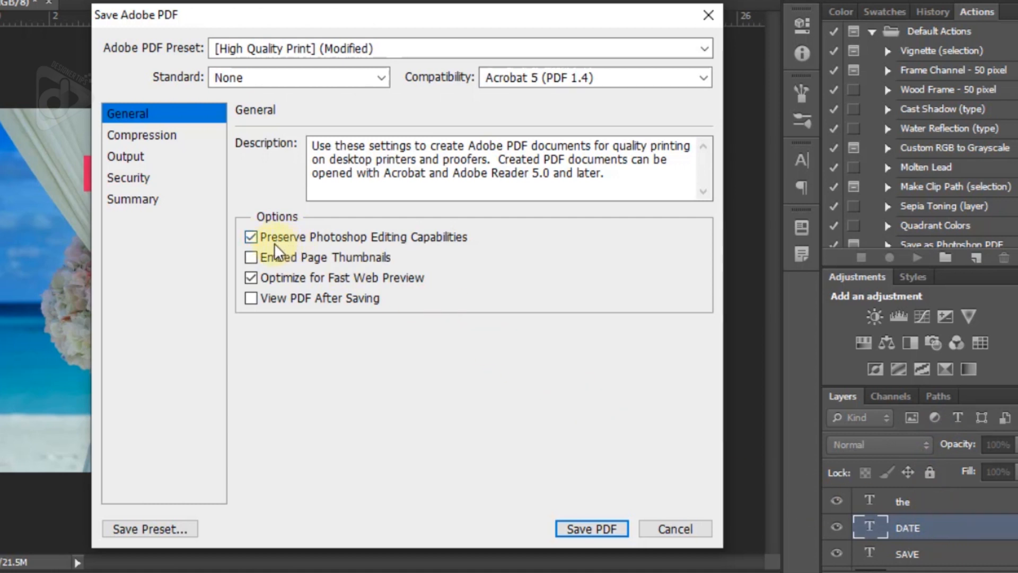
left_click(251, 239)
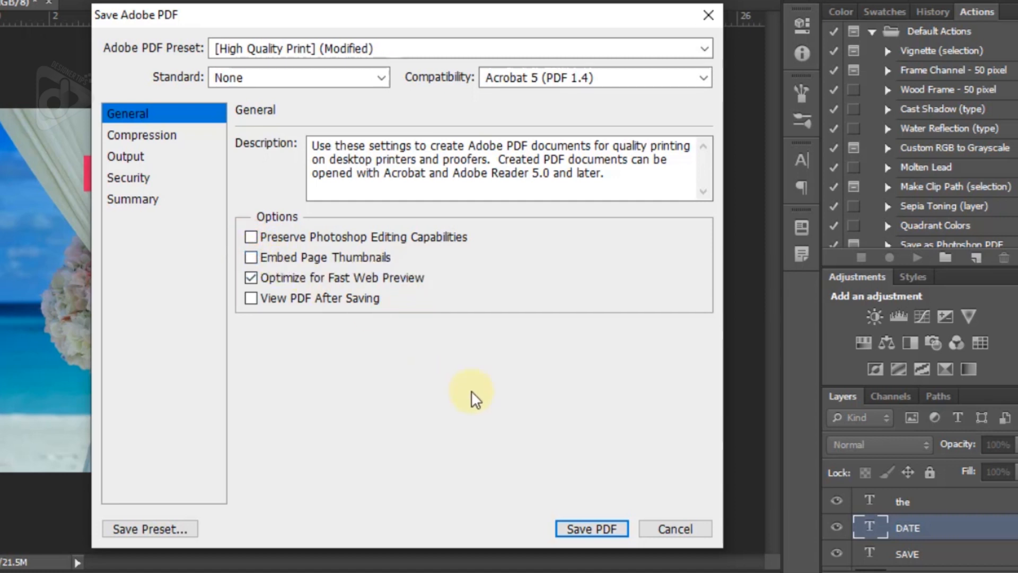
left_click(585, 530)
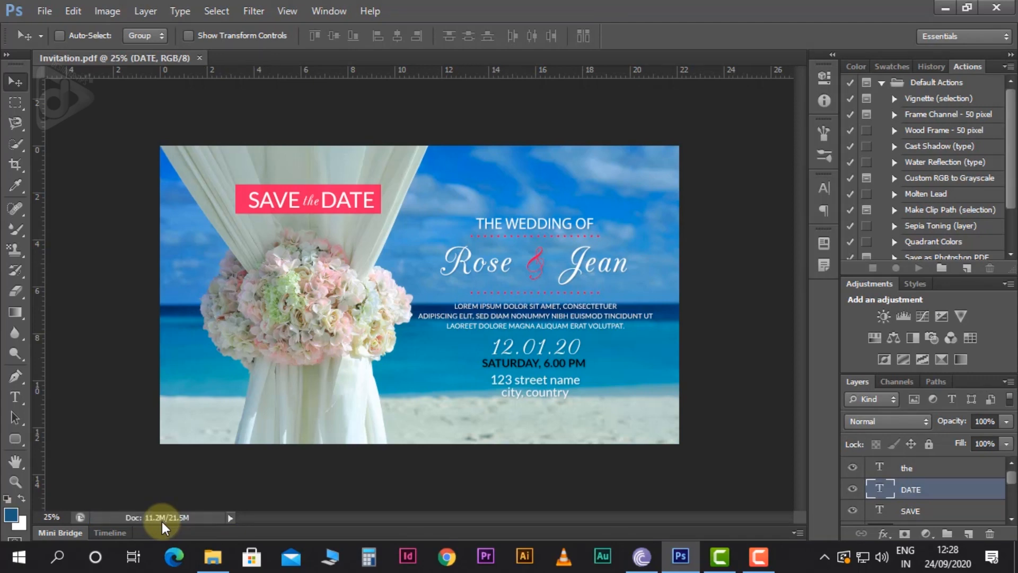
Step: Switch to File Explorer and check the file details of the saved Invitation PDF in the Tutorial 70 folder
left_click(203, 556)
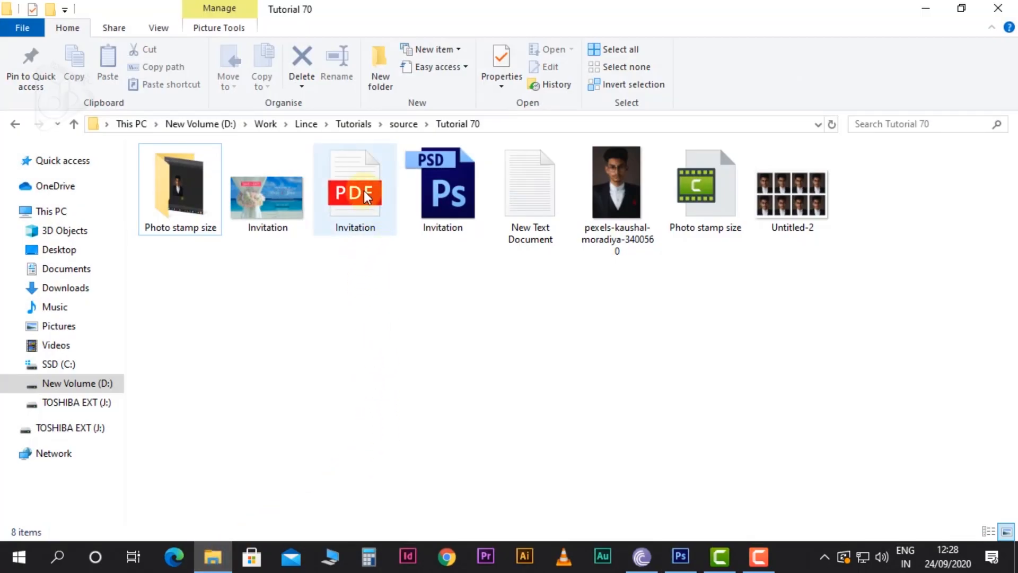
left_click(341, 195)
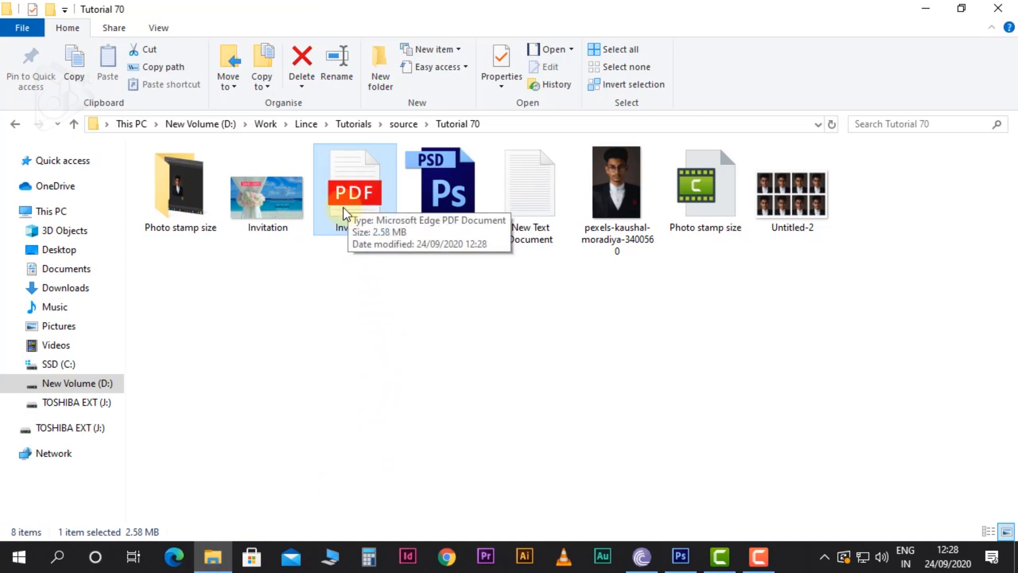
left_click(378, 320)
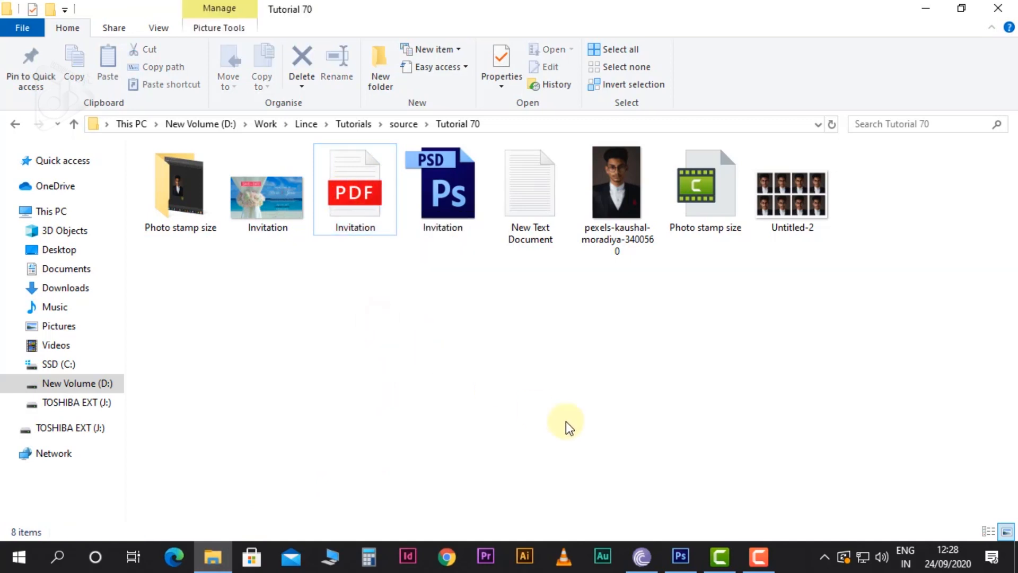
Step: Switch back to Photoshop and save a copy of the invitation as Invitation.png in PNG format with None / Fast compression
left_click(681, 556)
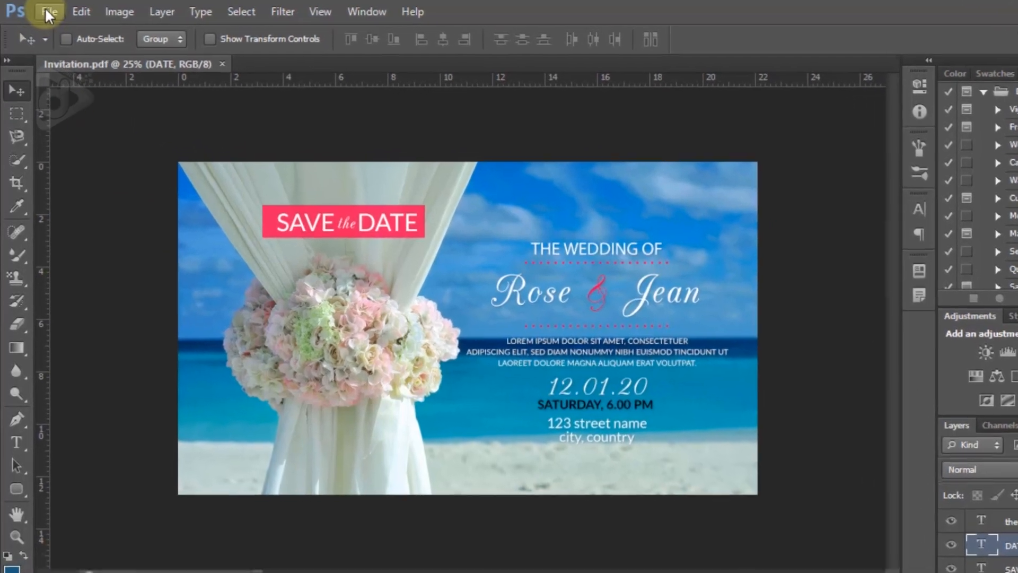
left_click(47, 8)
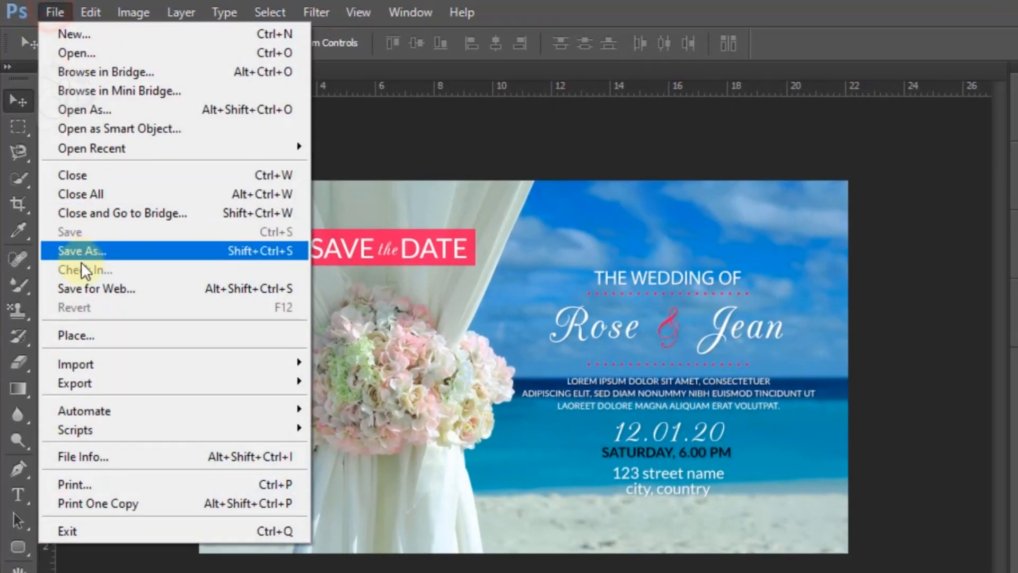
left_click(82, 251)
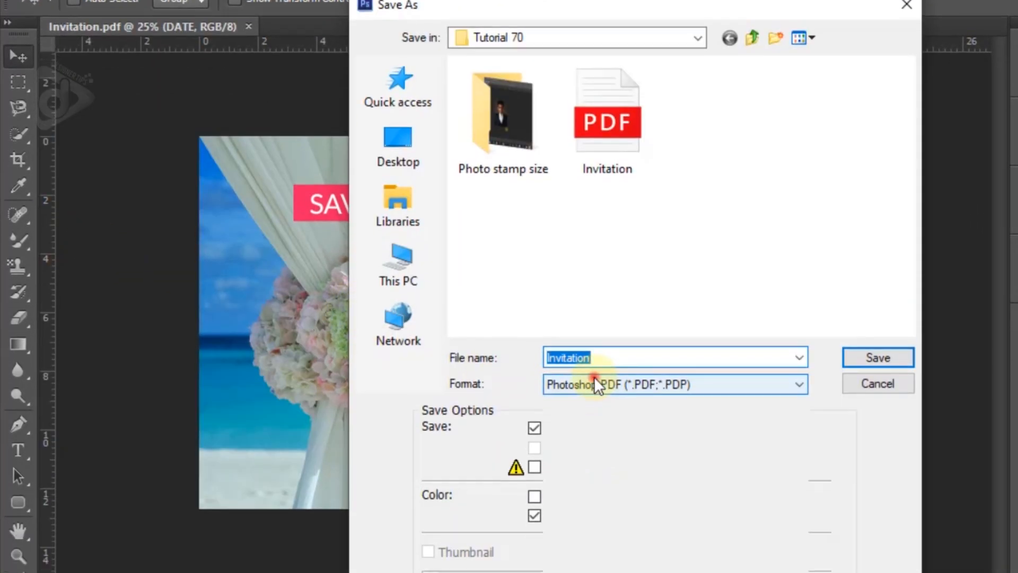
left_click(594, 377)
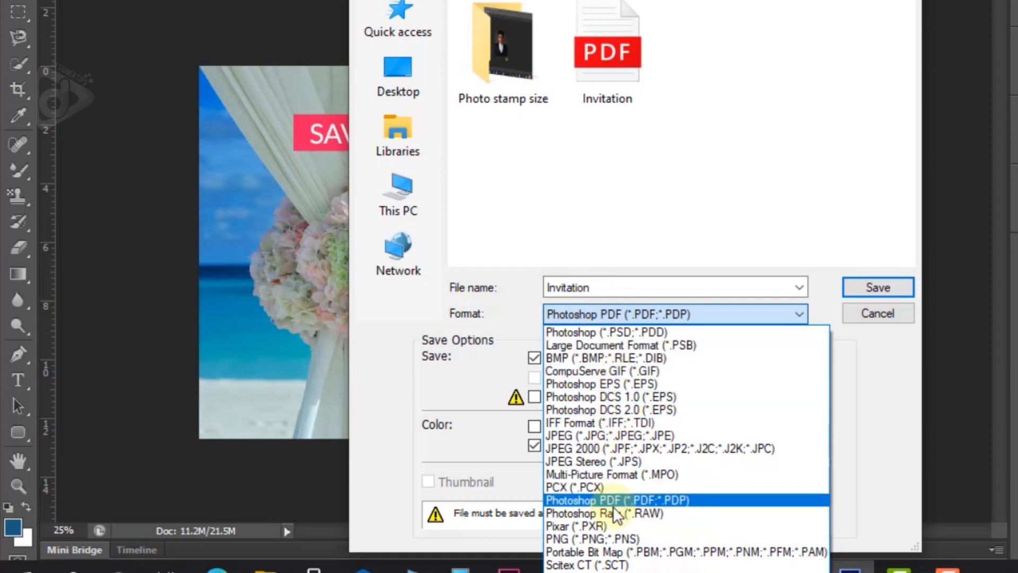
left_click(613, 539)
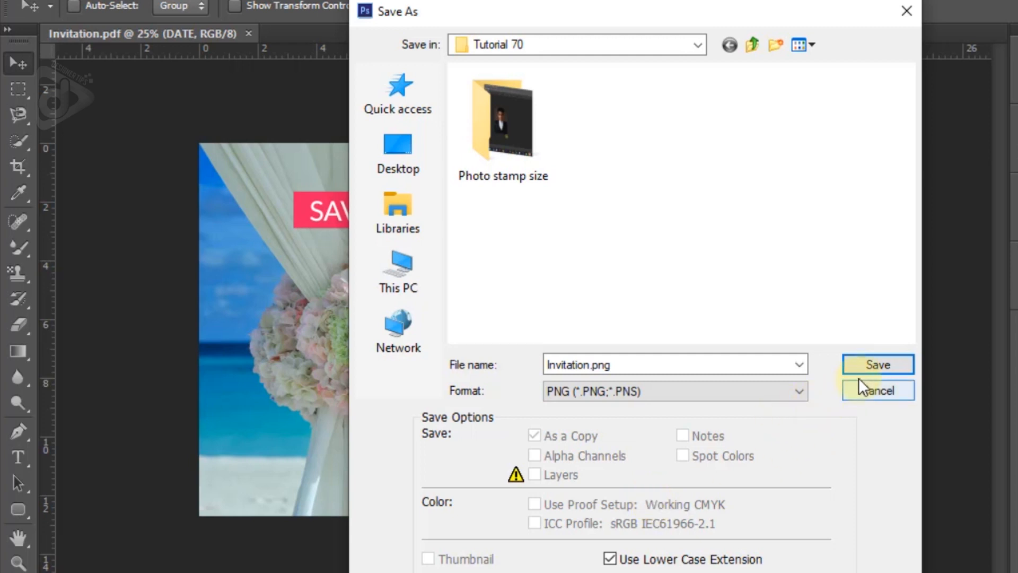
left_click(863, 361)
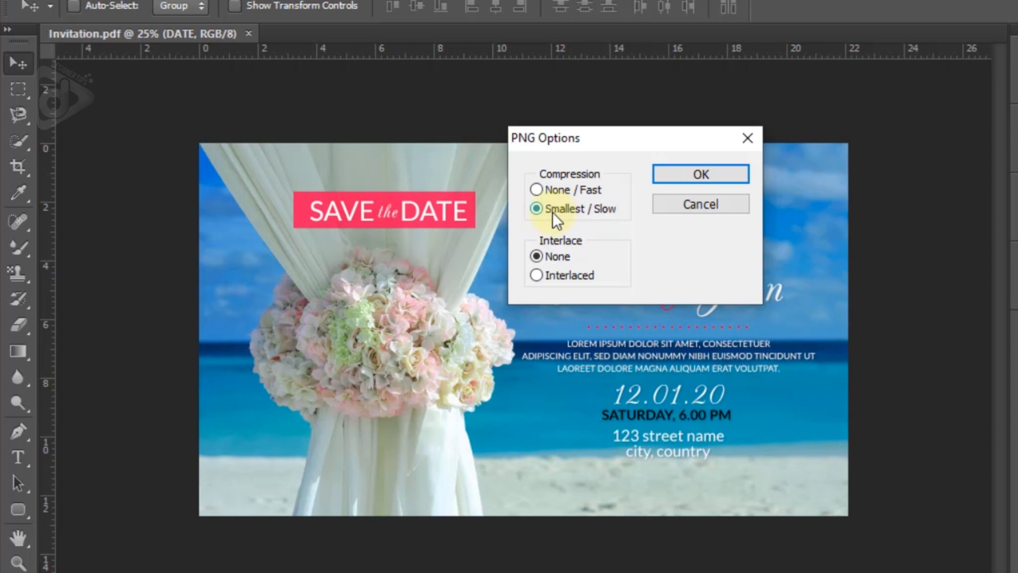
left_click(550, 193)
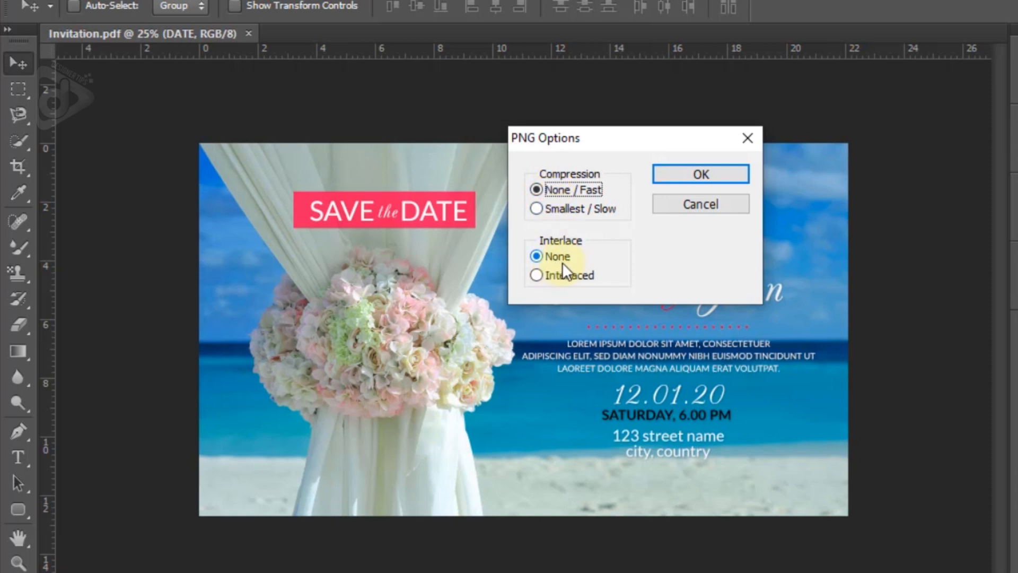
left_click(656, 177)
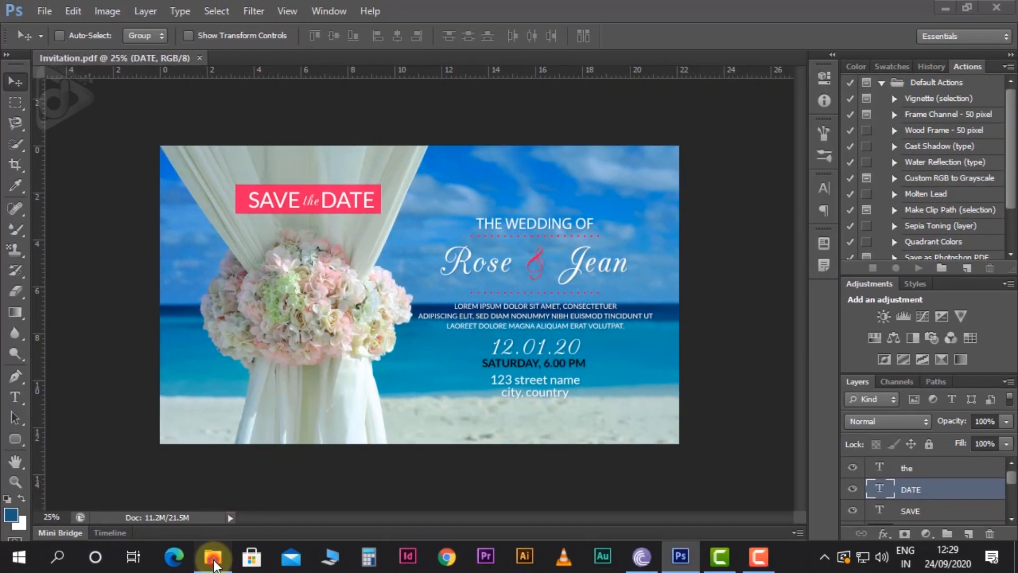
Step: Switch to File Explorer, check the file details of the saved Invitation PNG, and return to Photoshop
left_click(214, 556)
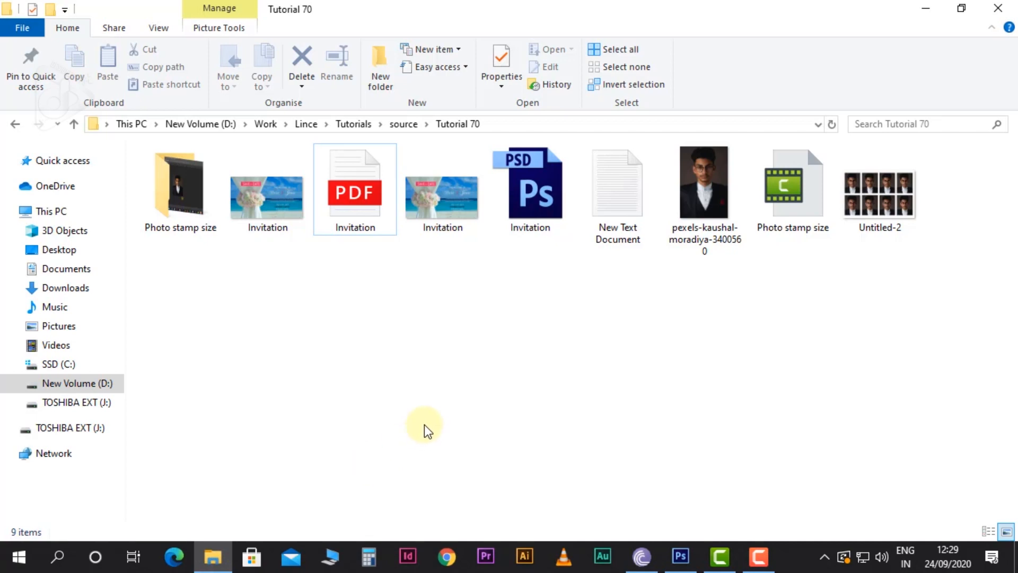
left_click(453, 218)
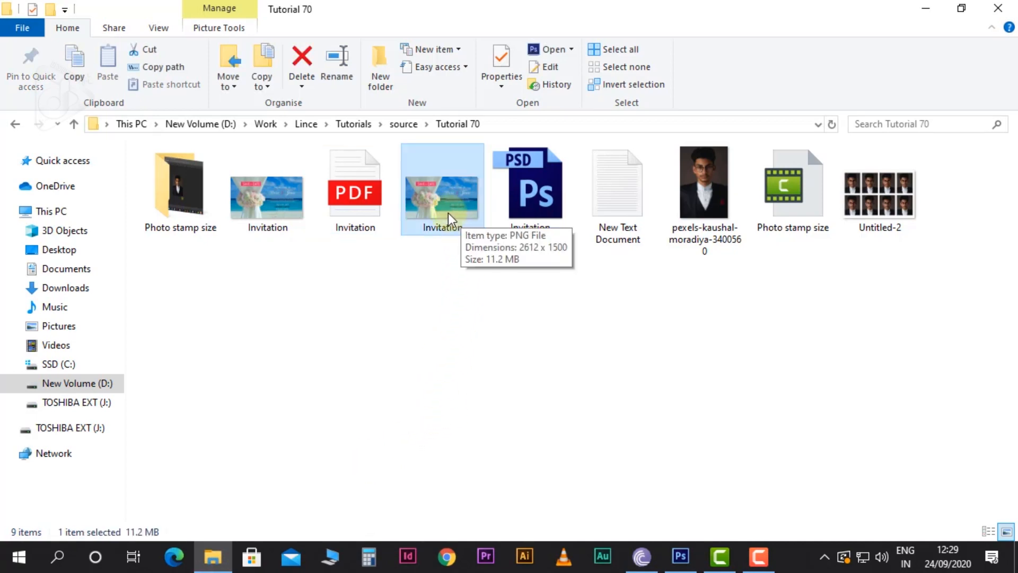
left_click(418, 357)
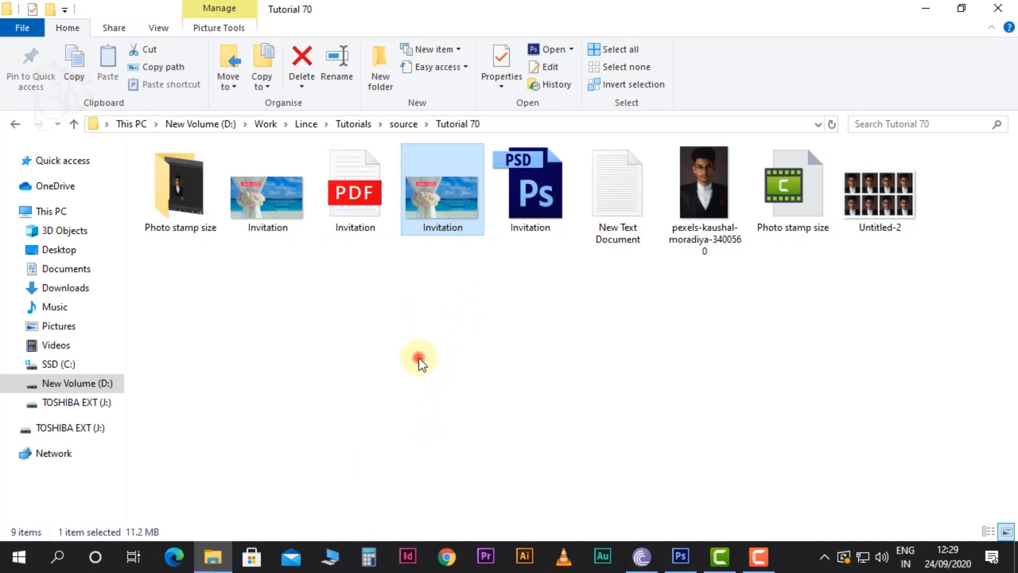
left_click(681, 557)
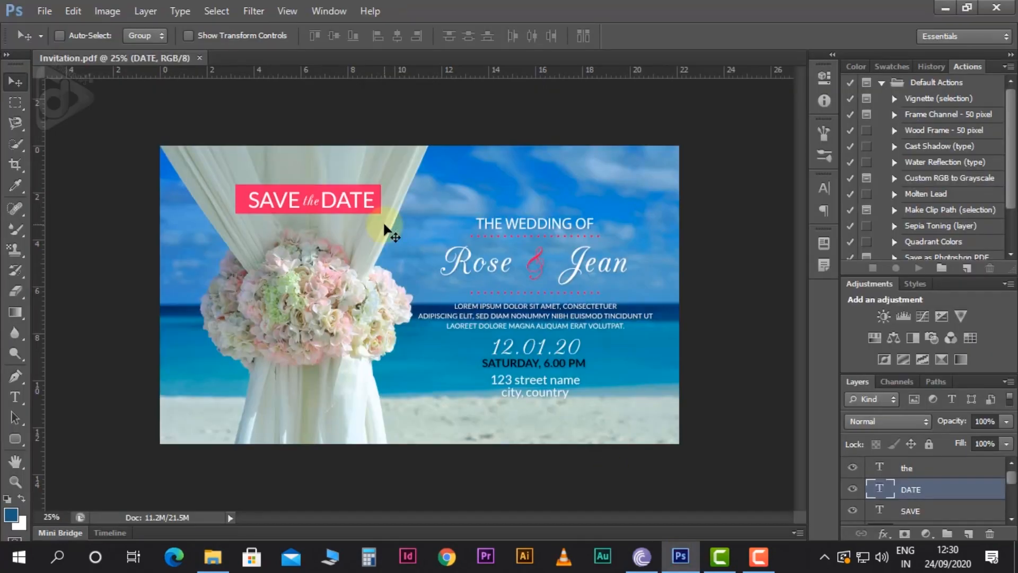